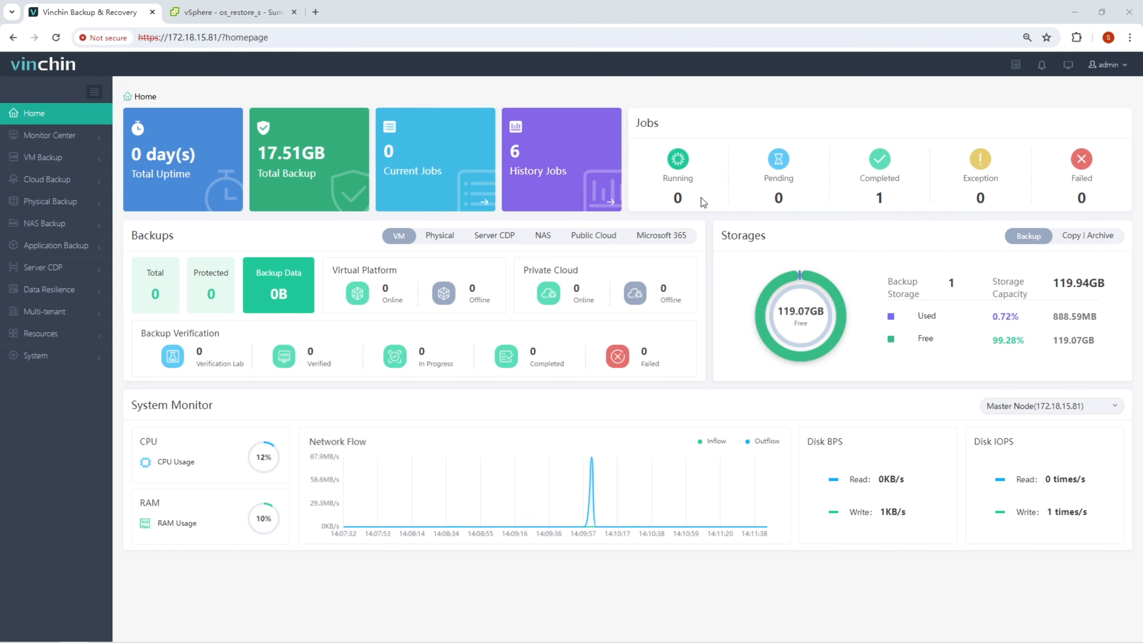
- Create a Server CDP backup job with localhost.localdomain (172.18.14.20) as source, monitoring volumes sda1 and centos-root
{"action": "left_click", "coordinate": [54, 268]}
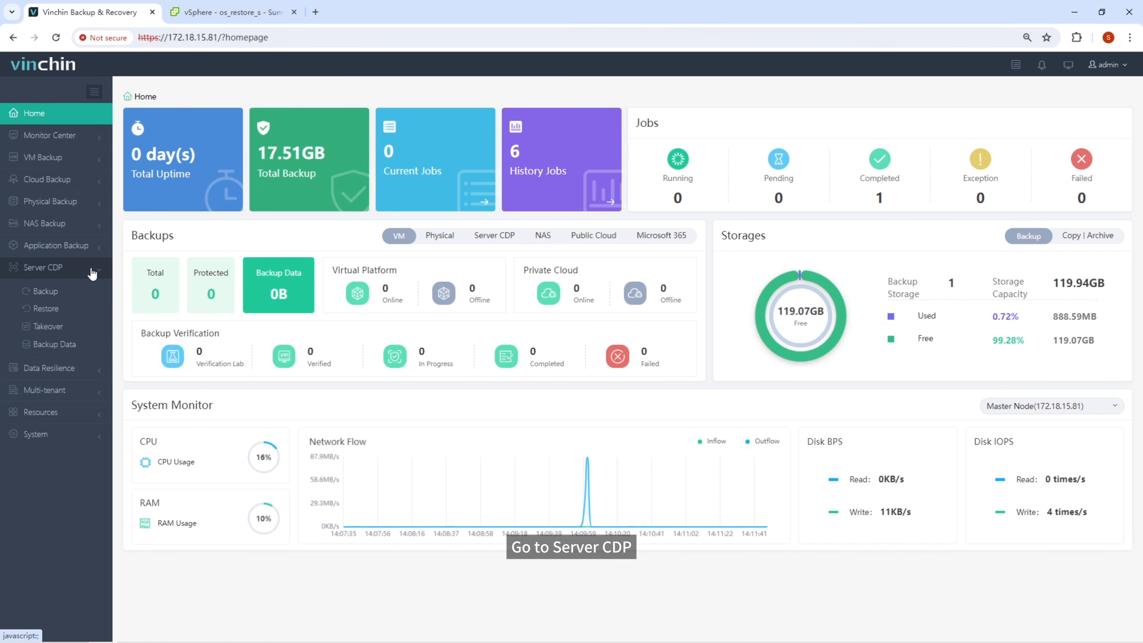
{"action": "left_click", "coordinate": [77, 295]}
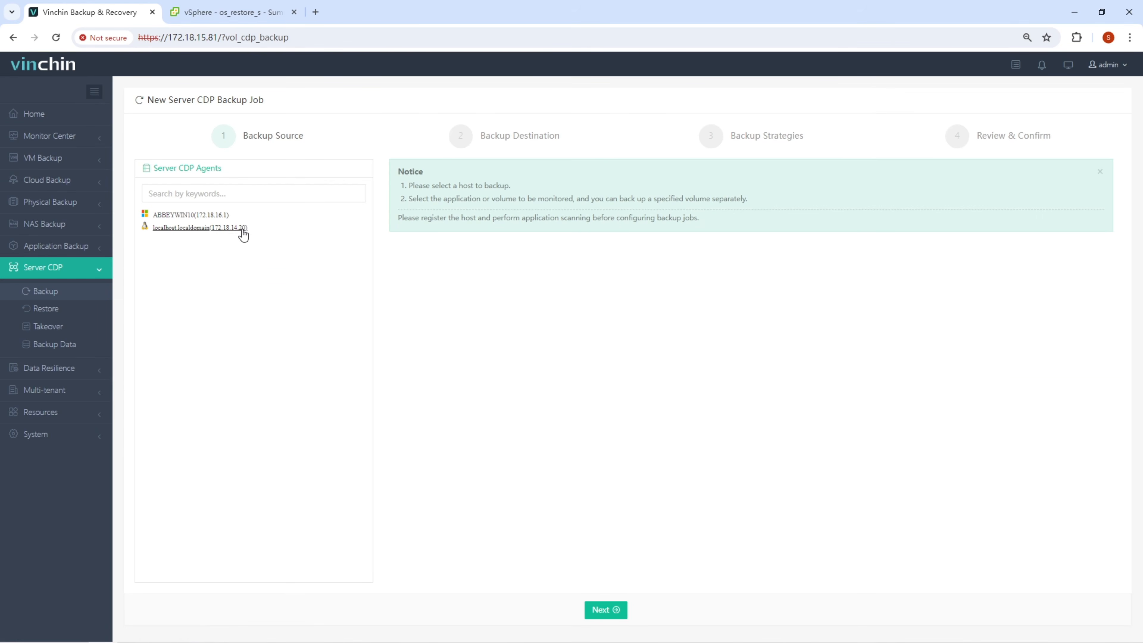
{"action": "left_click", "coordinate": [242, 228]}
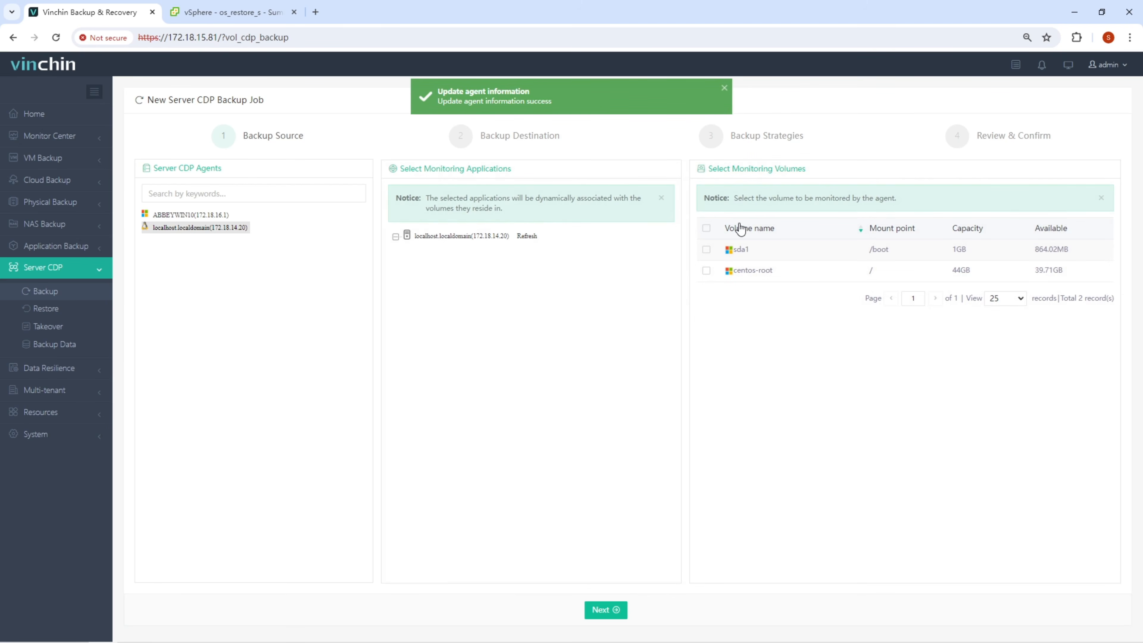
{"action": "left_click", "coordinate": [706, 228]}
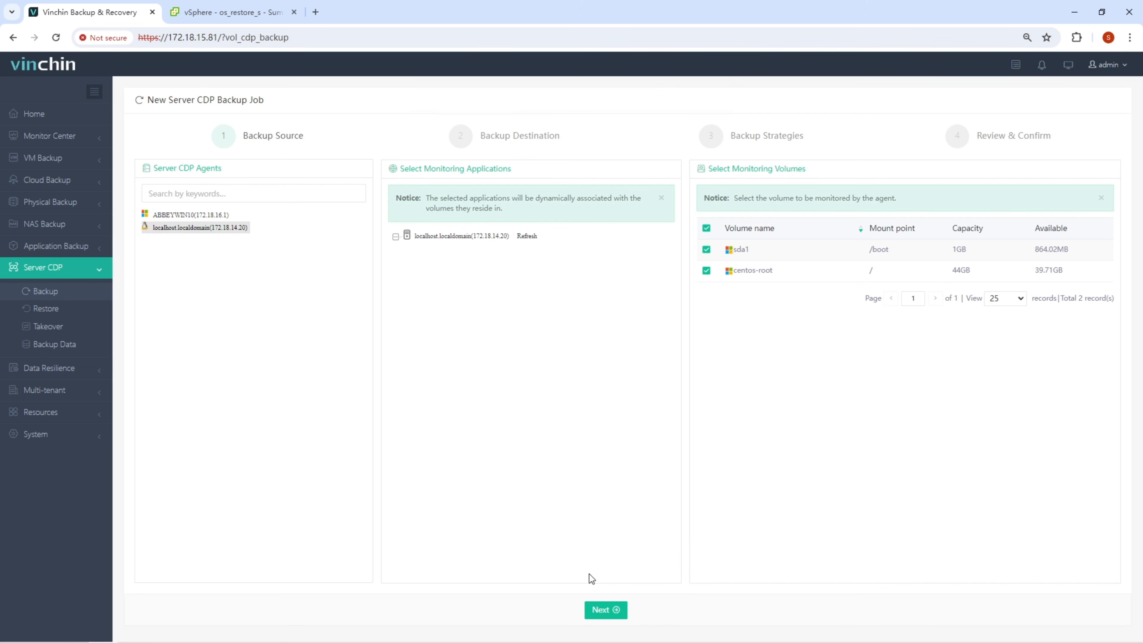
{"action": "left_click", "coordinate": [601, 605]}
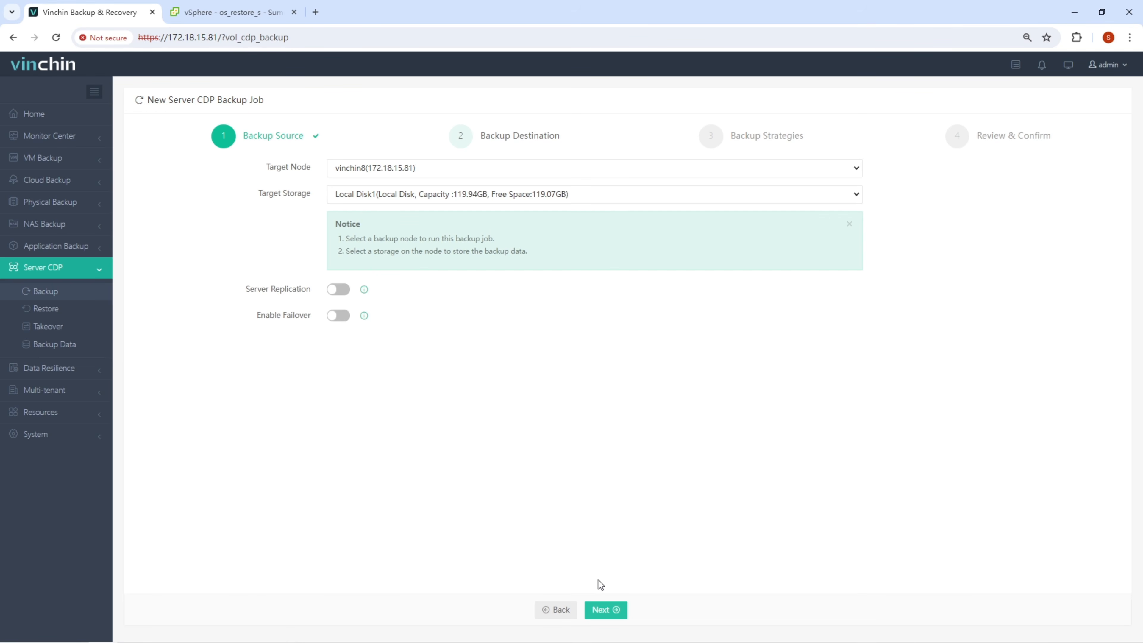
- Accept the default backup destination and add a weekly cache flushing policy for Friday at 23:00:00
{"action": "left_click", "coordinate": [610, 608]}
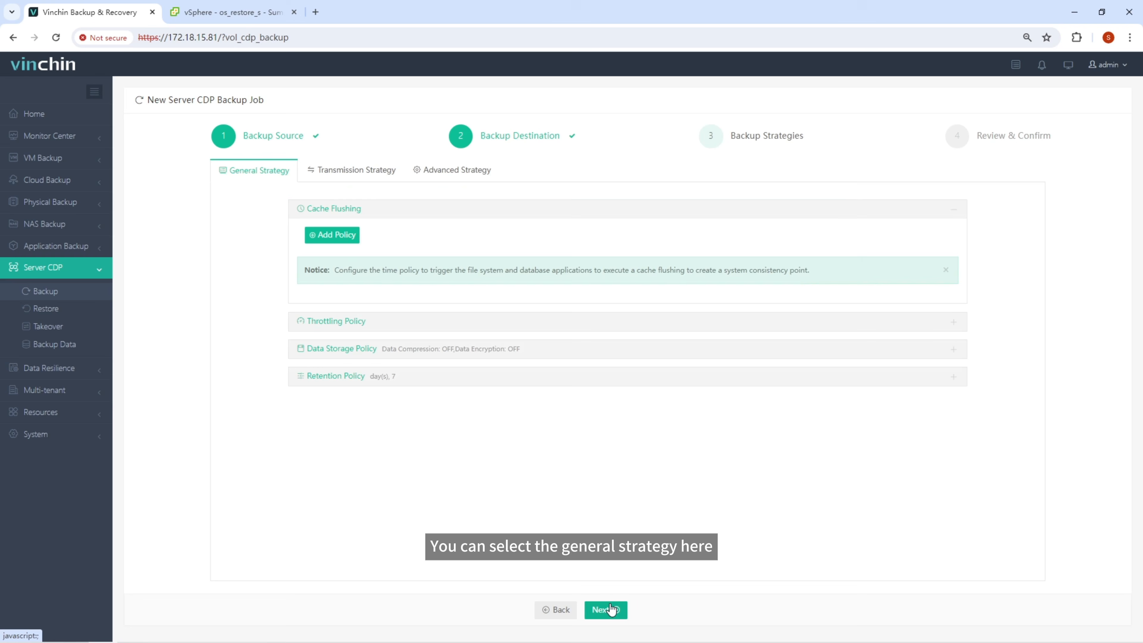
{"action": "left_click", "coordinate": [357, 234]}
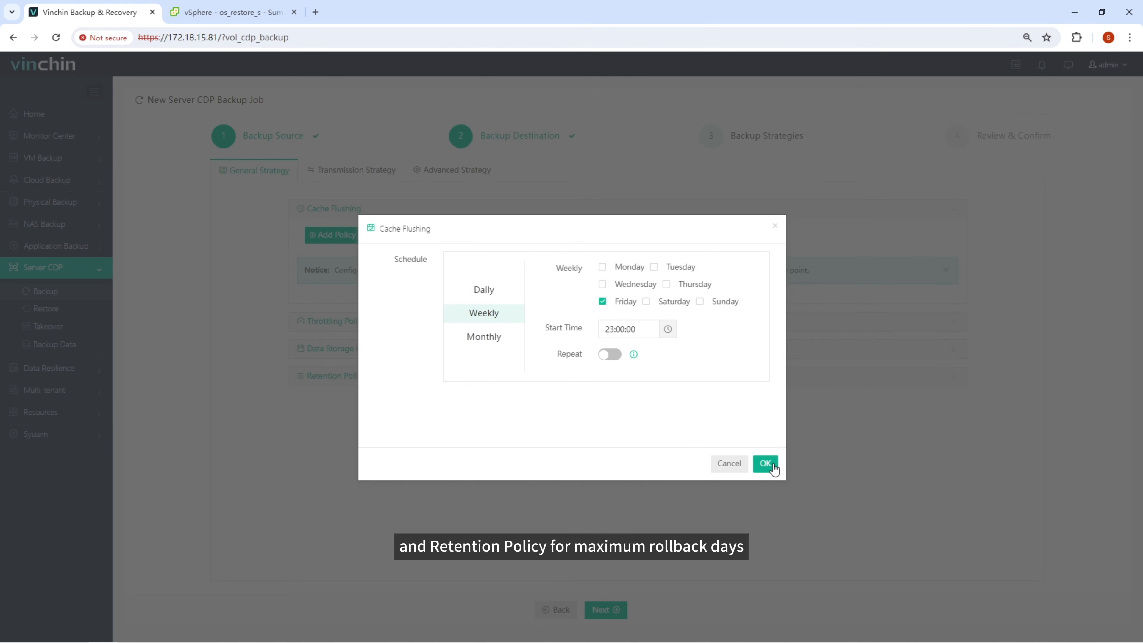
{"action": "left_click", "coordinate": [765, 463]}
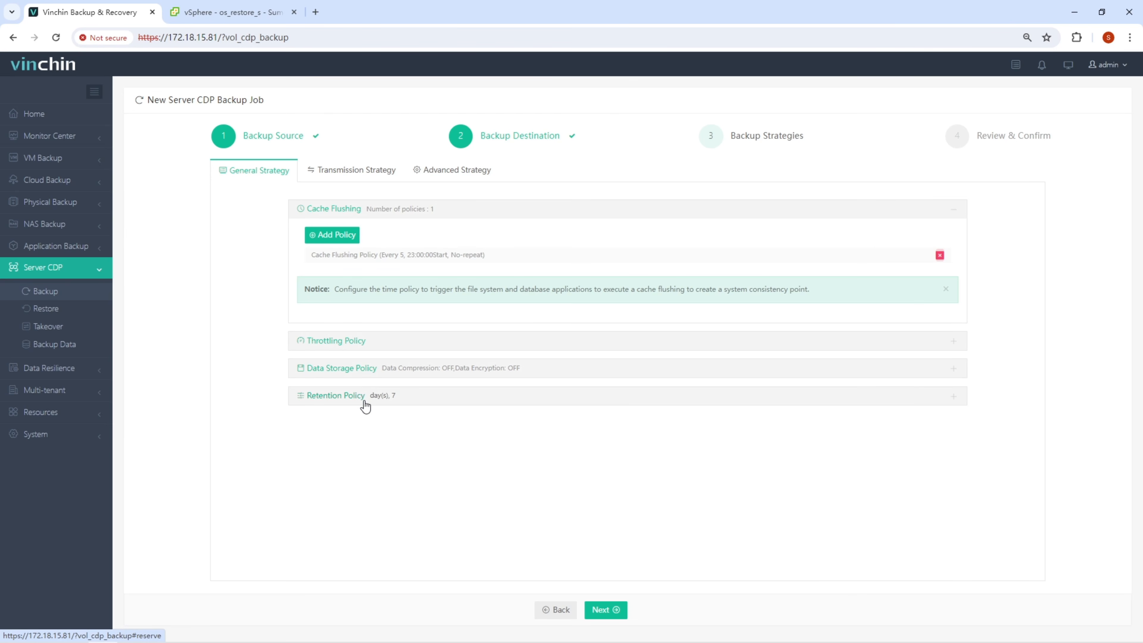
- Review the transmission and advanced strategies, keep the system default agent cache path, and submit the backup job
{"action": "left_click", "coordinate": [368, 177]}
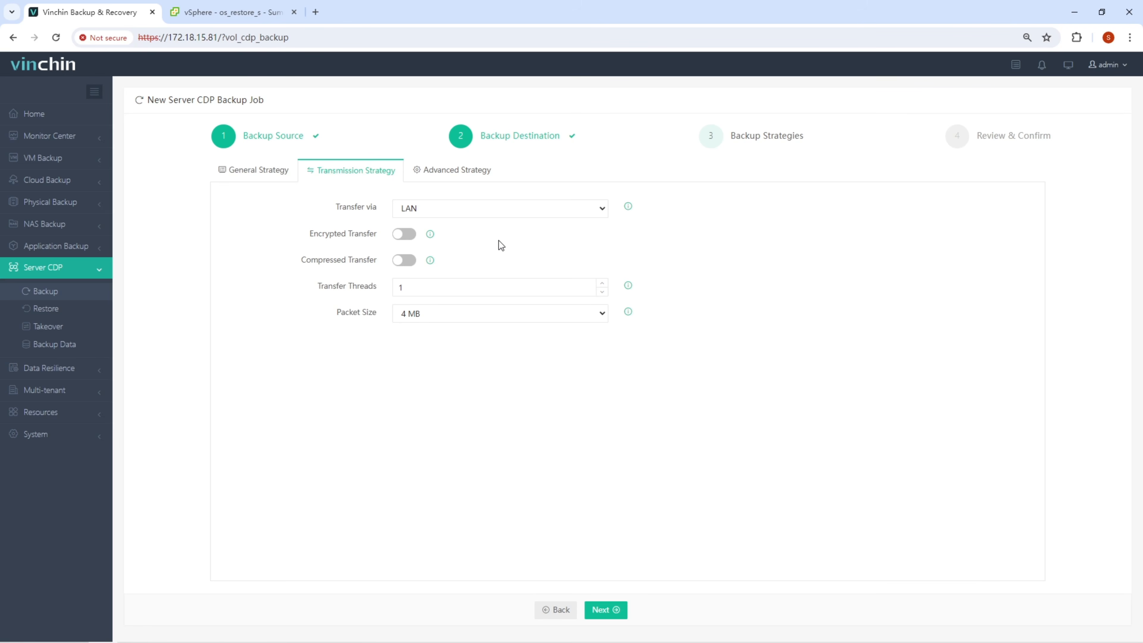
{"action": "left_click", "coordinate": [467, 177]}
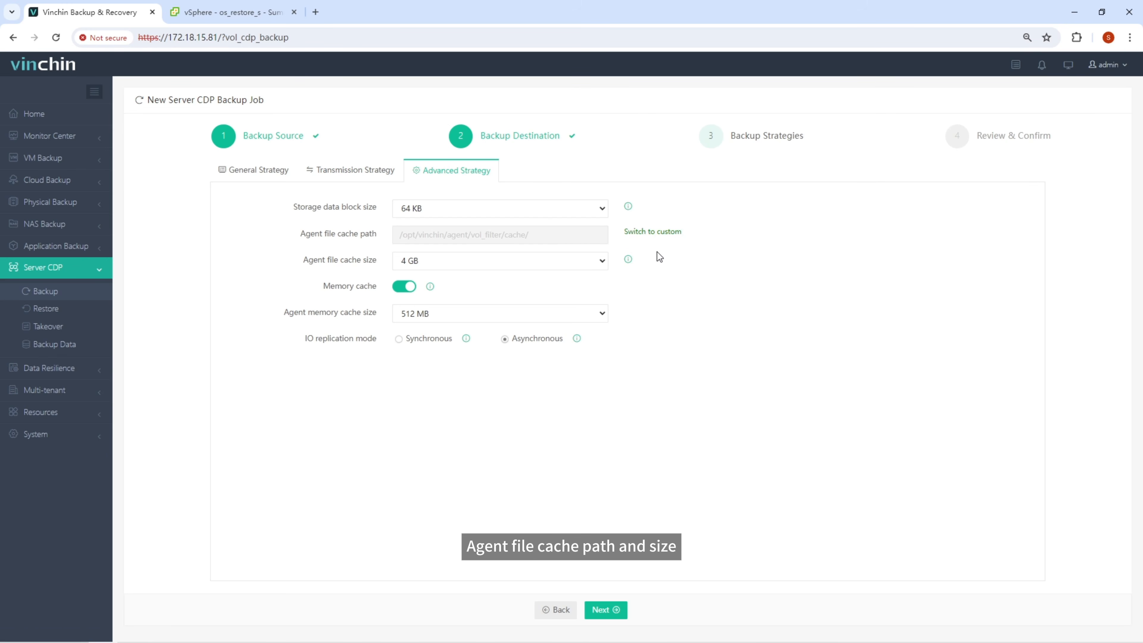
{"action": "left_click", "coordinate": [656, 233]}
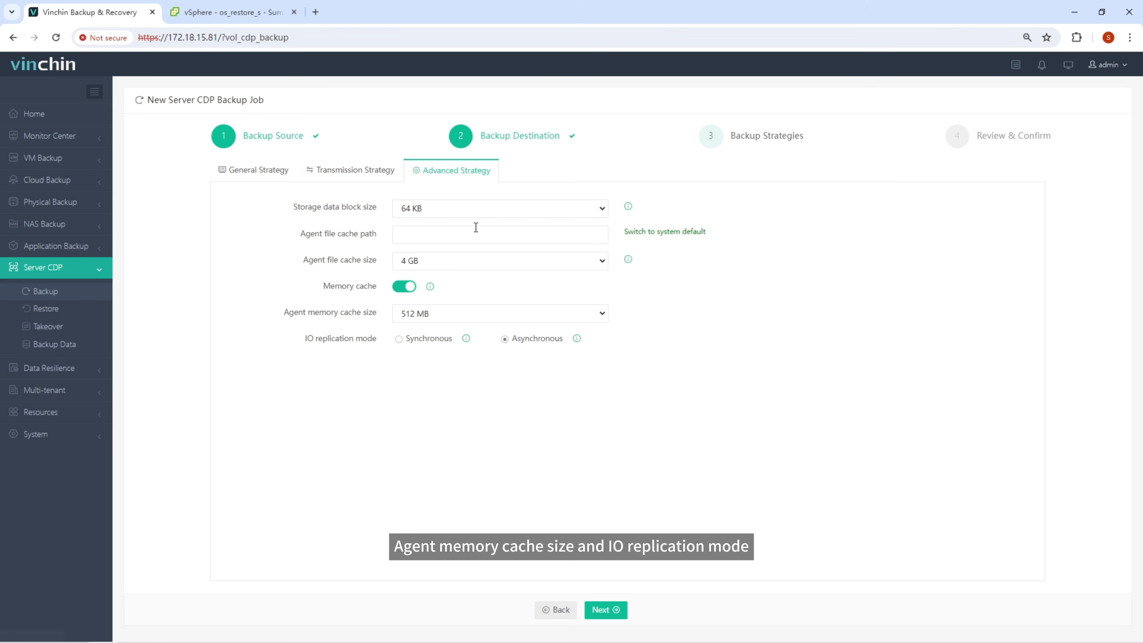
{"action": "left_click", "coordinate": [683, 233]}
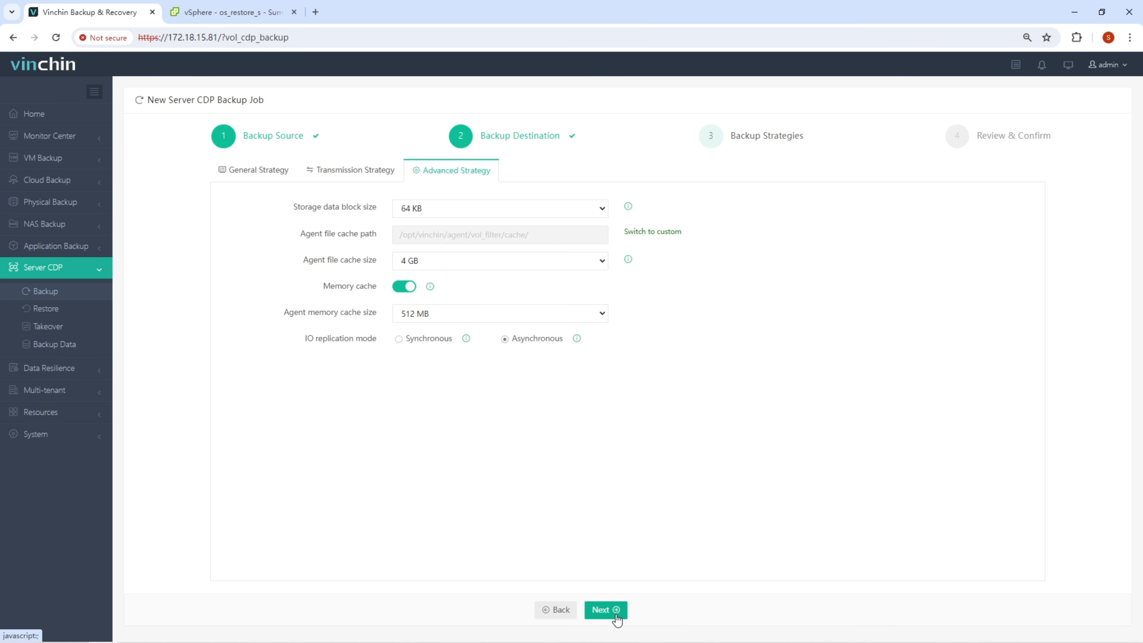
{"action": "left_click", "coordinate": [605, 610]}
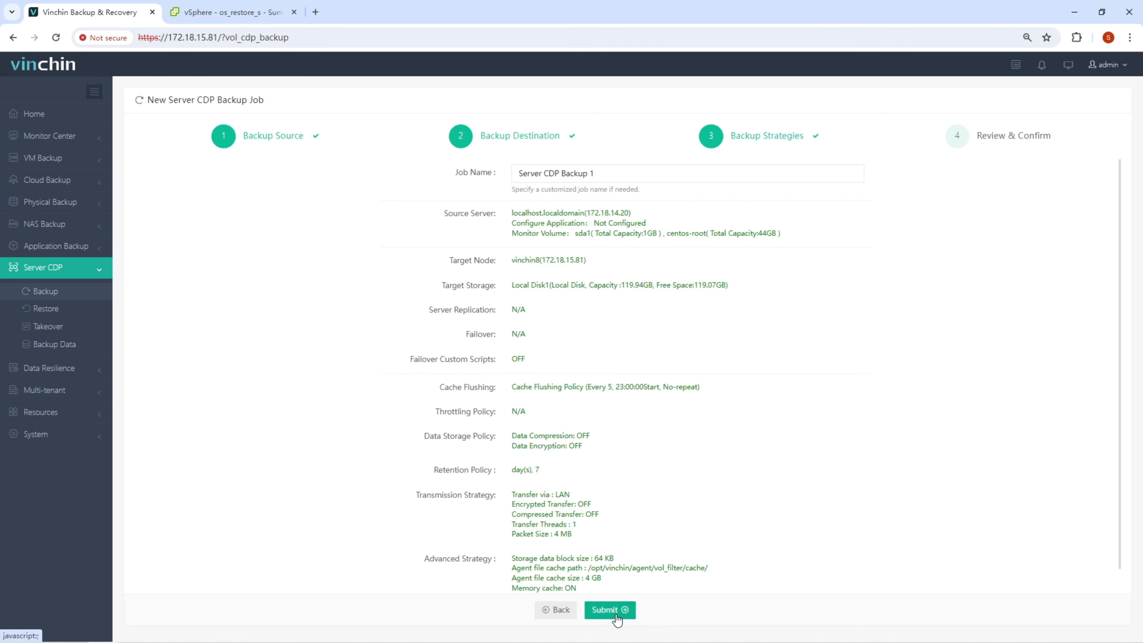
{"action": "left_click", "coordinate": [616, 620]}
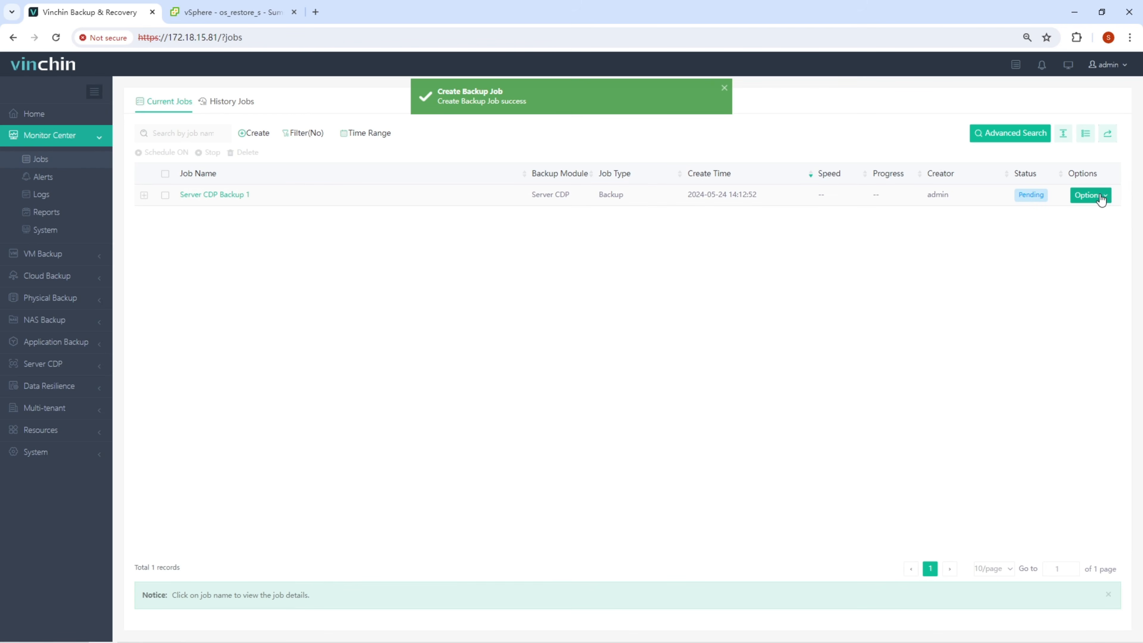
- Start the Server CDP Backup 1 job and check its job flow and data flow direction
{"action": "left_click", "coordinate": [1091, 195]}
{"action": "left_click", "coordinate": [1093, 213]}
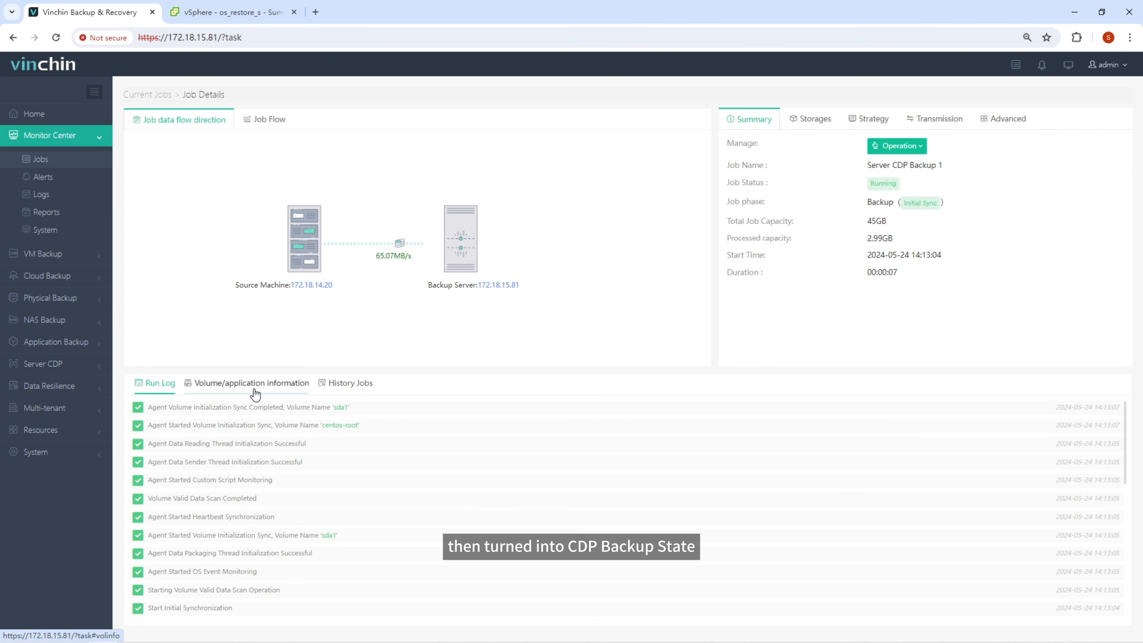
{"action": "left_click", "coordinate": [261, 120]}
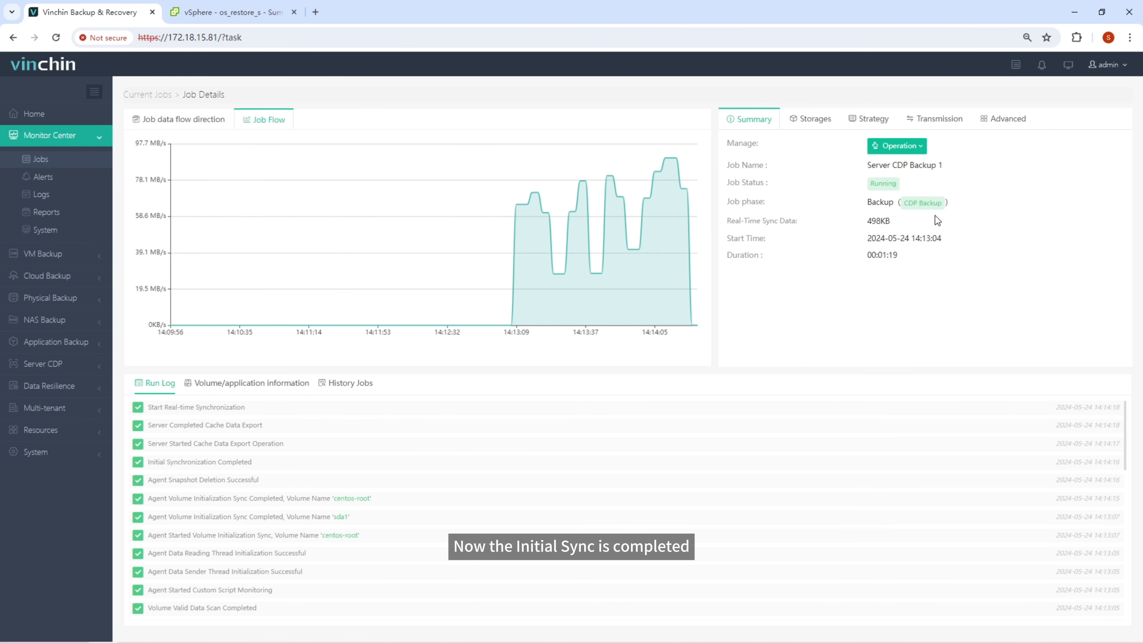
{"action": "left_click", "coordinate": [215, 128]}
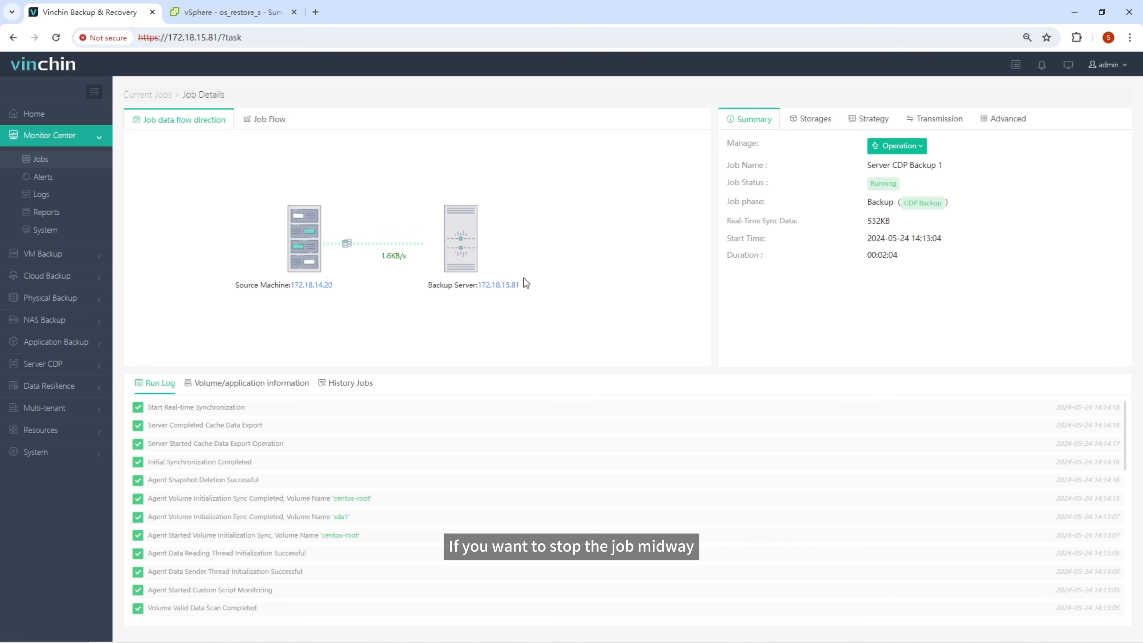
- Stop the Server CDP Backup 1 job from the current jobs list, confirming with the current user password
{"action": "left_click", "coordinate": [72, 162]}
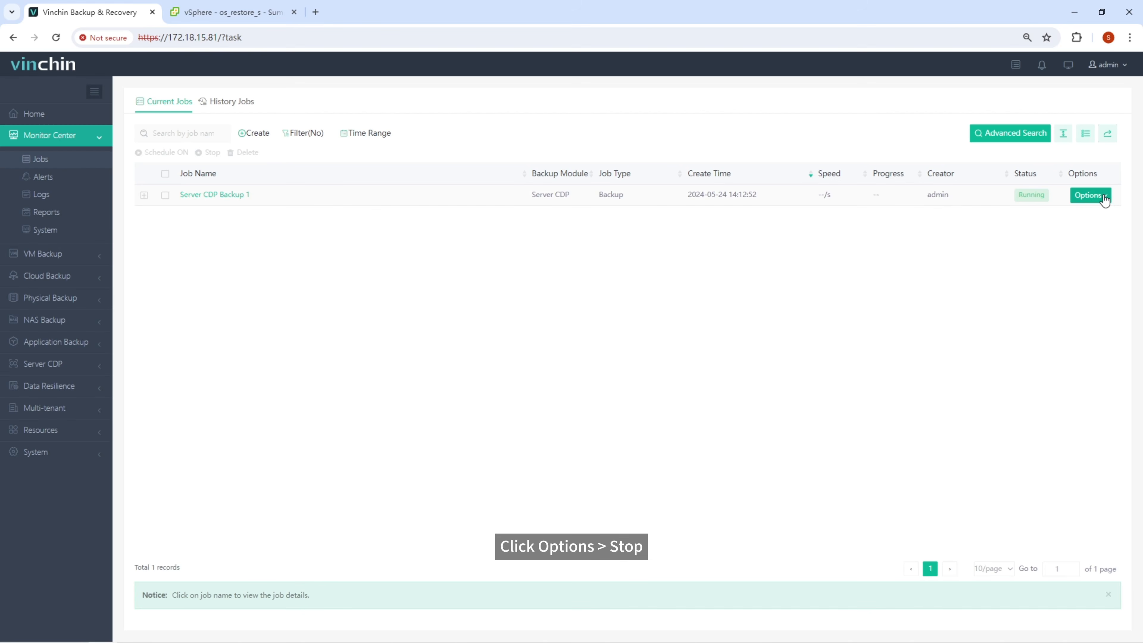
{"action": "left_click", "coordinate": [1102, 196]}
{"action": "left_click", "coordinate": [1086, 232]}
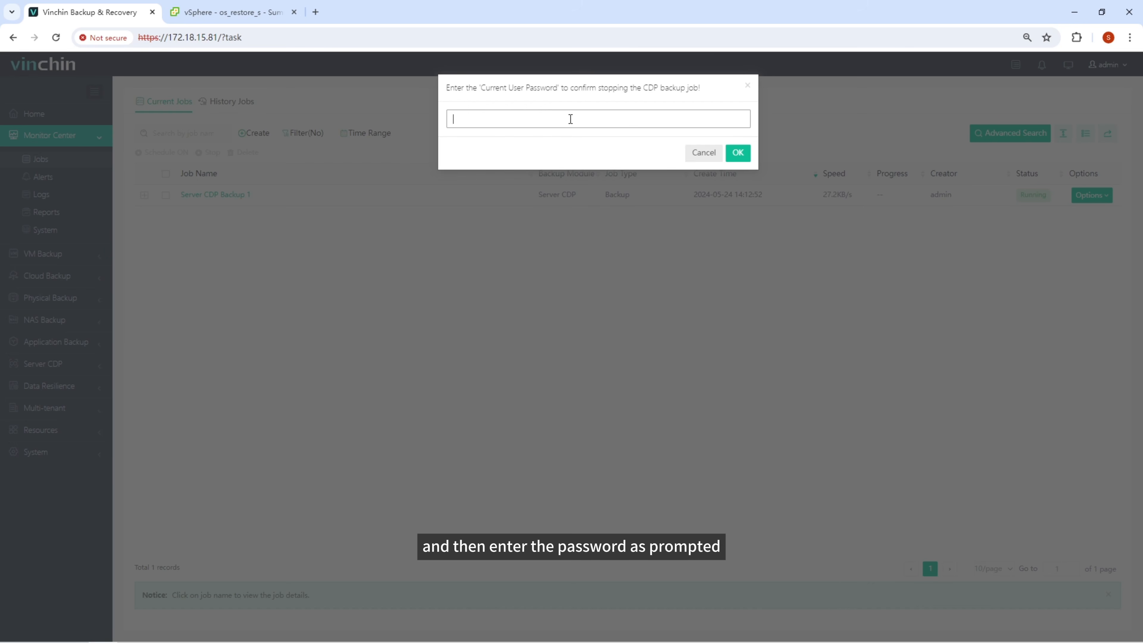
{"action": "type", "text": "•"}
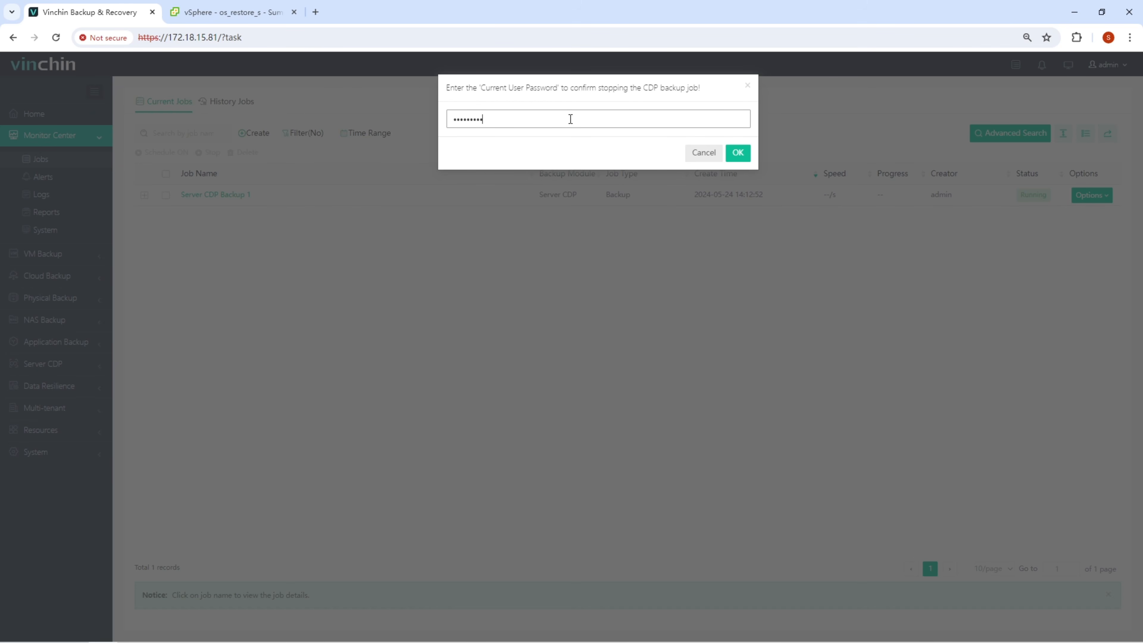
{"action": "key", "text": "Return"}
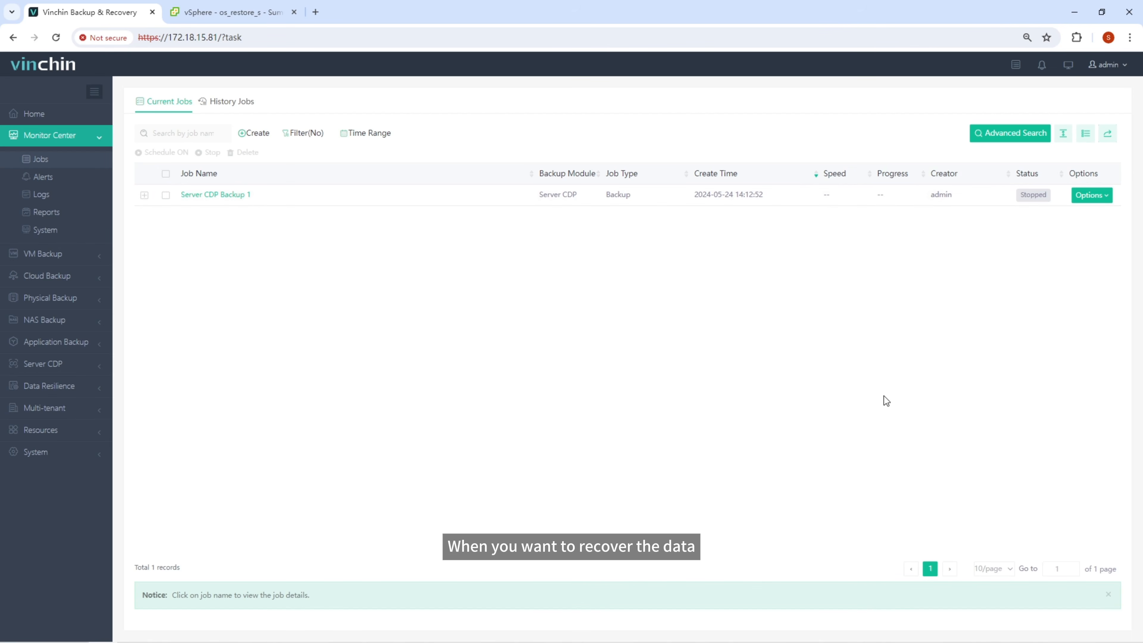
- Create a Server CDP restore job with localhost.localdomain (172.18.14.20) as the recovery data source
{"action": "left_click", "coordinate": [97, 368]}
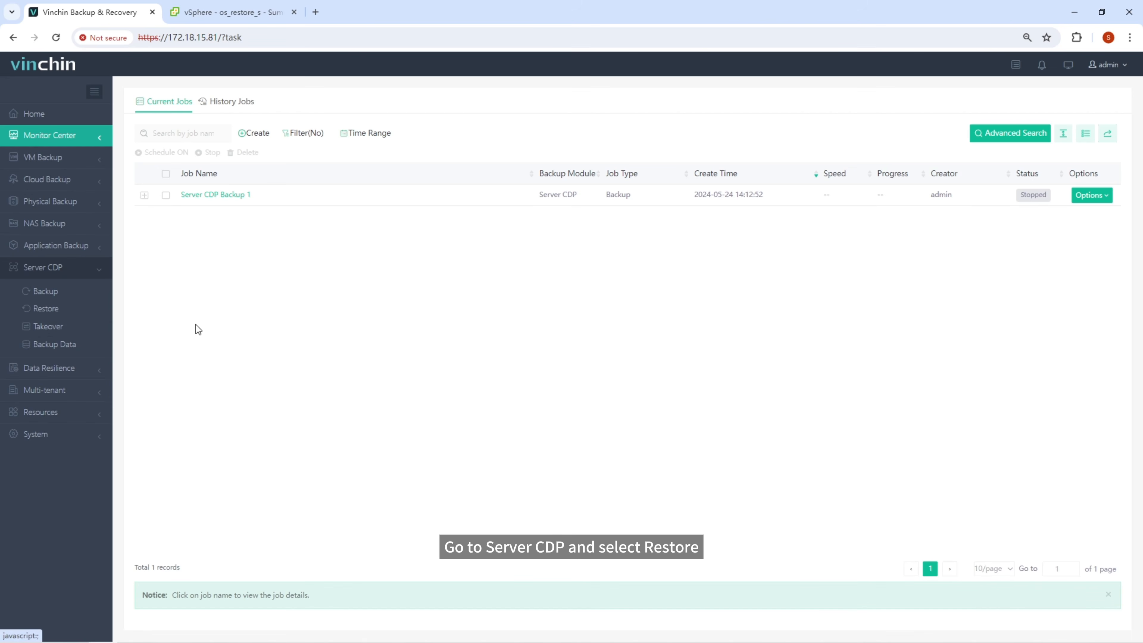
{"action": "left_click", "coordinate": [92, 309]}
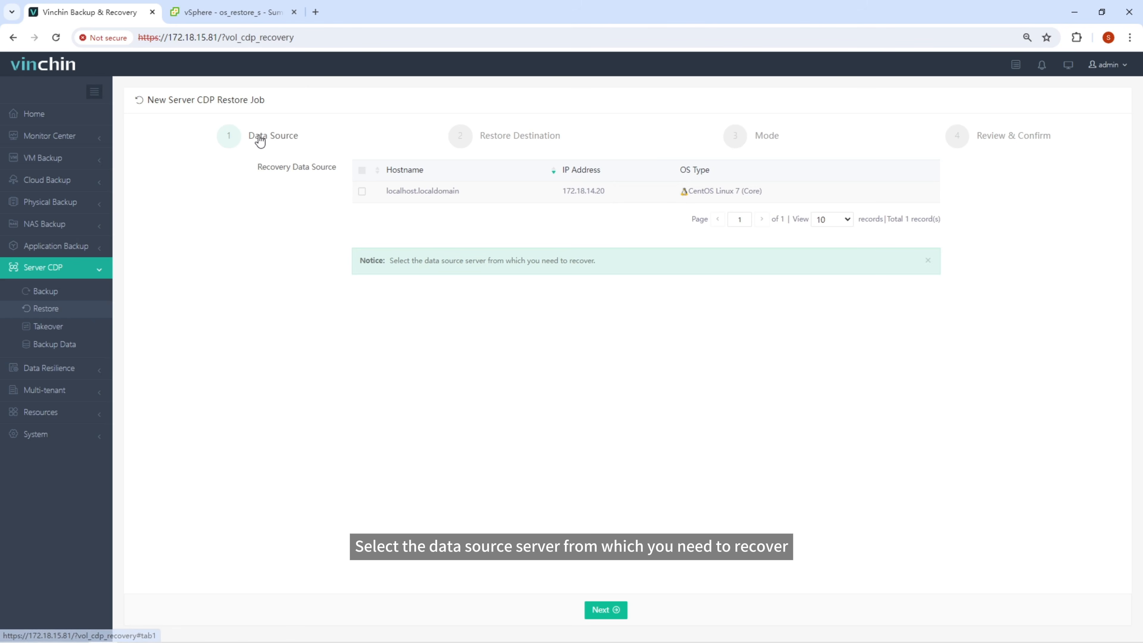
{"action": "left_click", "coordinate": [361, 192]}
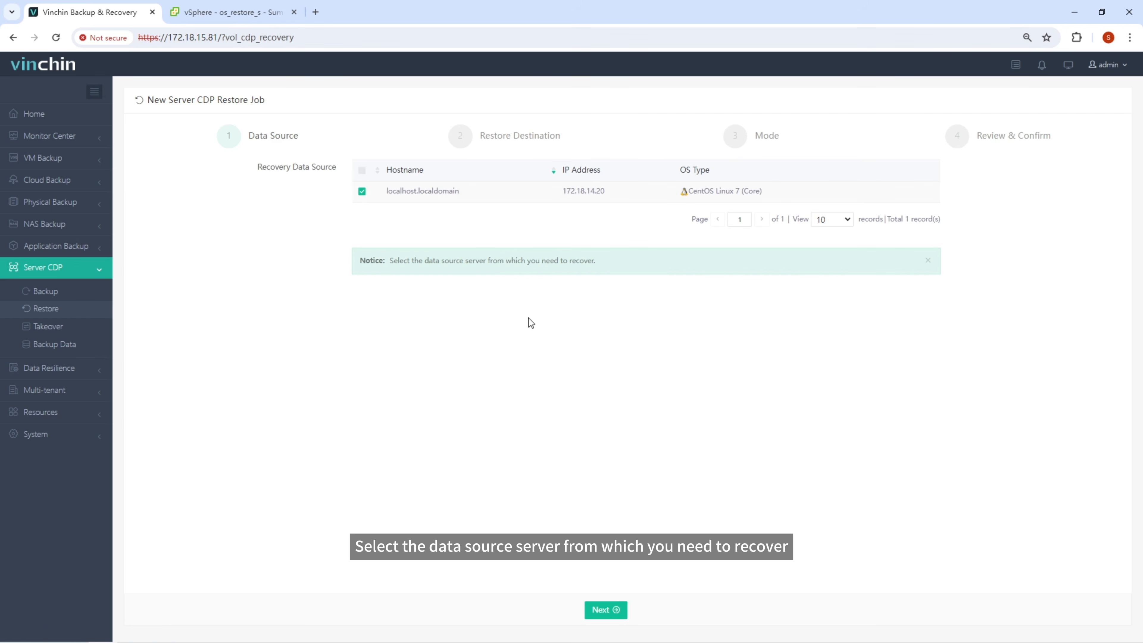
{"action": "left_click", "coordinate": [610, 610]}
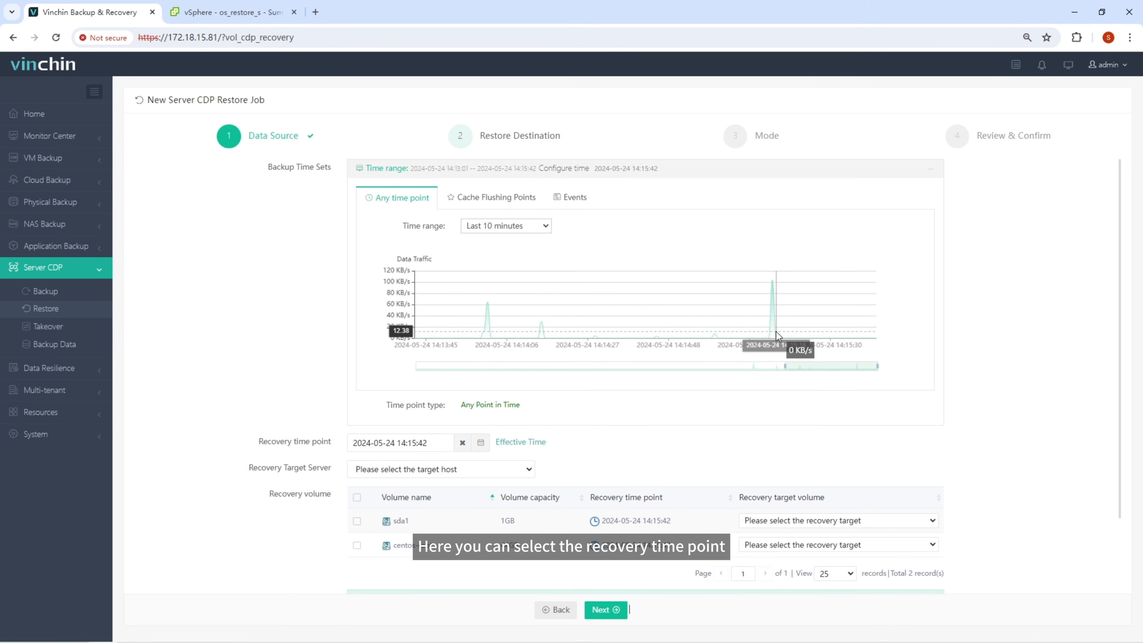
{"action": "left_click", "coordinate": [799, 331]}
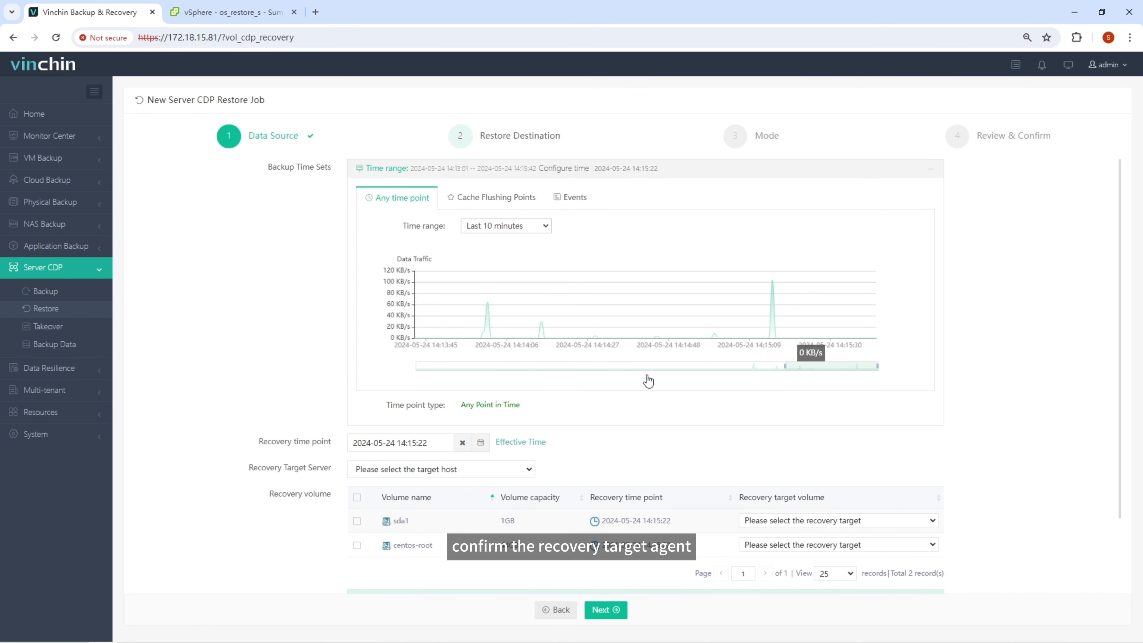
{"action": "left_click", "coordinate": [443, 473]}
{"action": "left_click", "coordinate": [447, 504]}
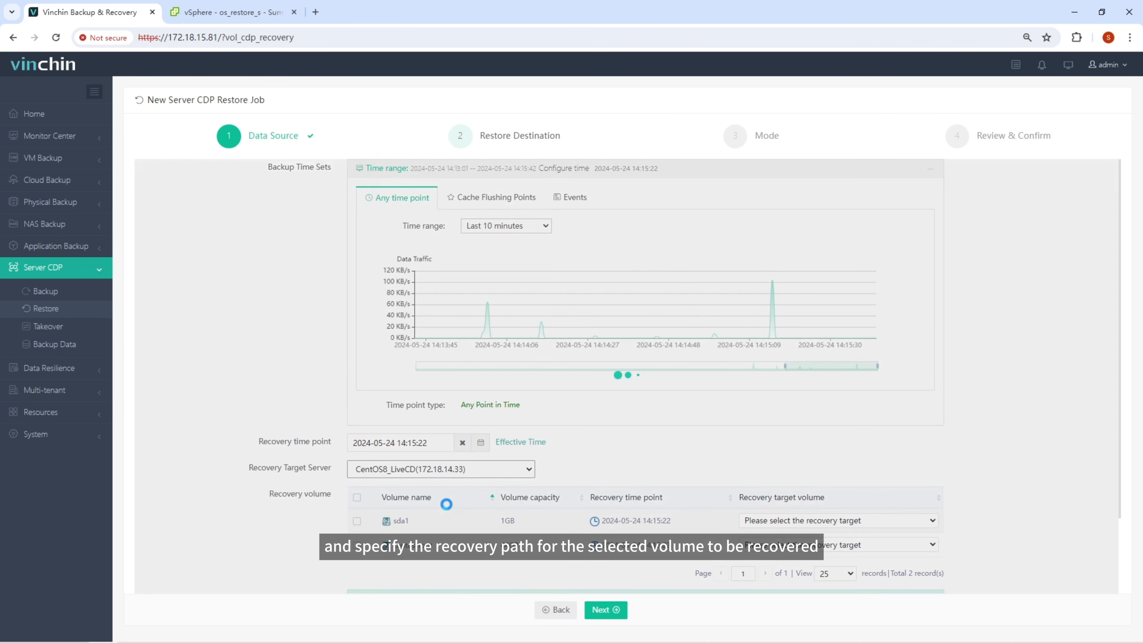
- Enable Rebuild Partition and assign both recovery volumes, sda1 and centos-root, to the 100GB sda target
{"action": "scroll", "coordinate": [629, 428], "scroll_direction": "down", "scroll_amount": 2}
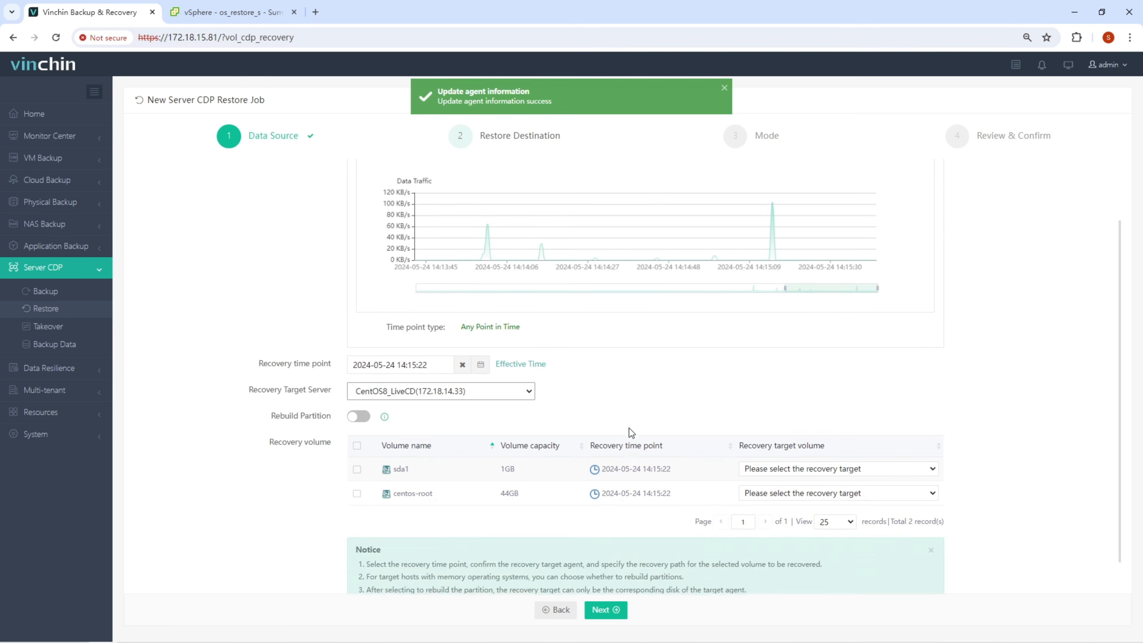
{"action": "scroll", "coordinate": [629, 428], "scroll_direction": "down", "scroll_amount": 1}
{"action": "left_click", "coordinate": [369, 384]}
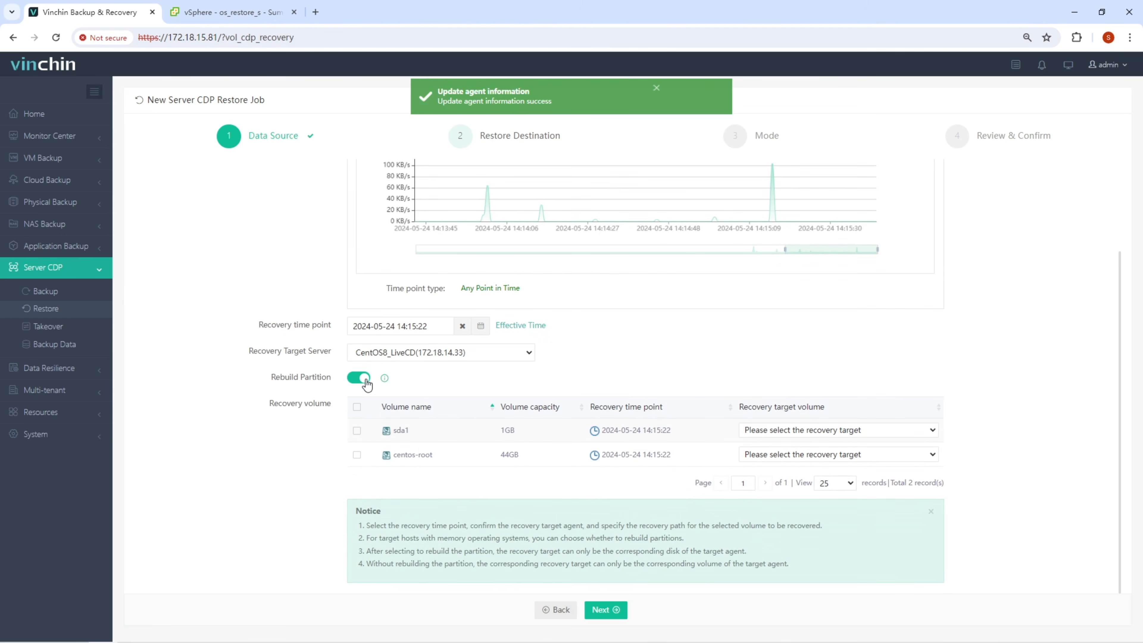
{"action": "left_click", "coordinate": [358, 407]}
{"action": "left_click", "coordinate": [817, 435]}
{"action": "left_click", "coordinate": [810, 453]}
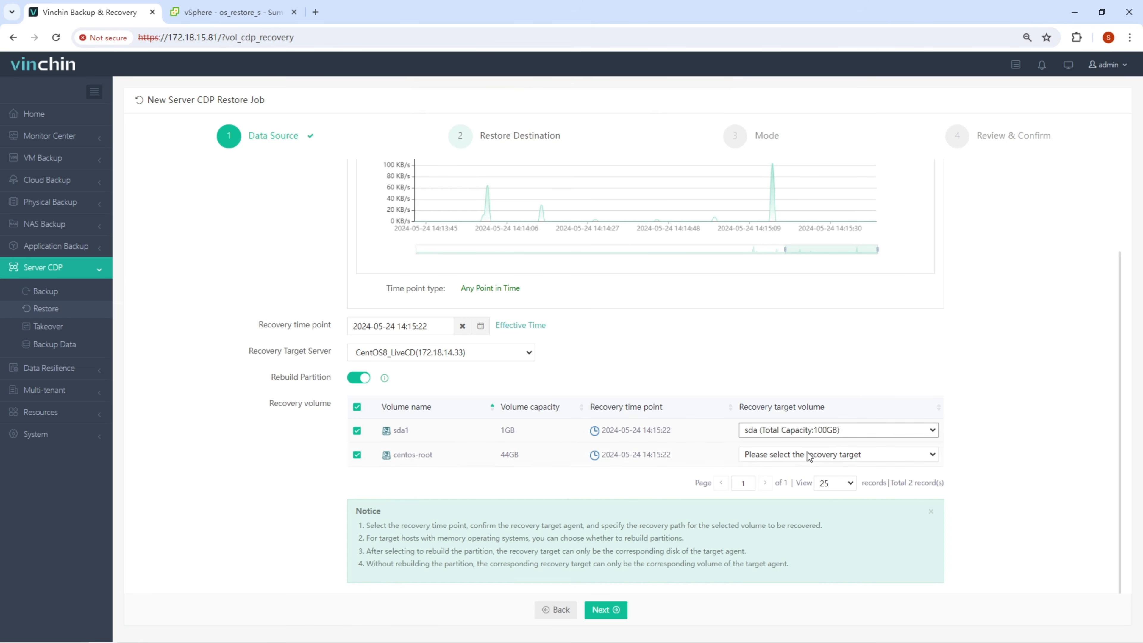
{"action": "left_click", "coordinate": [809, 454]}
{"action": "left_click", "coordinate": [810, 477]}
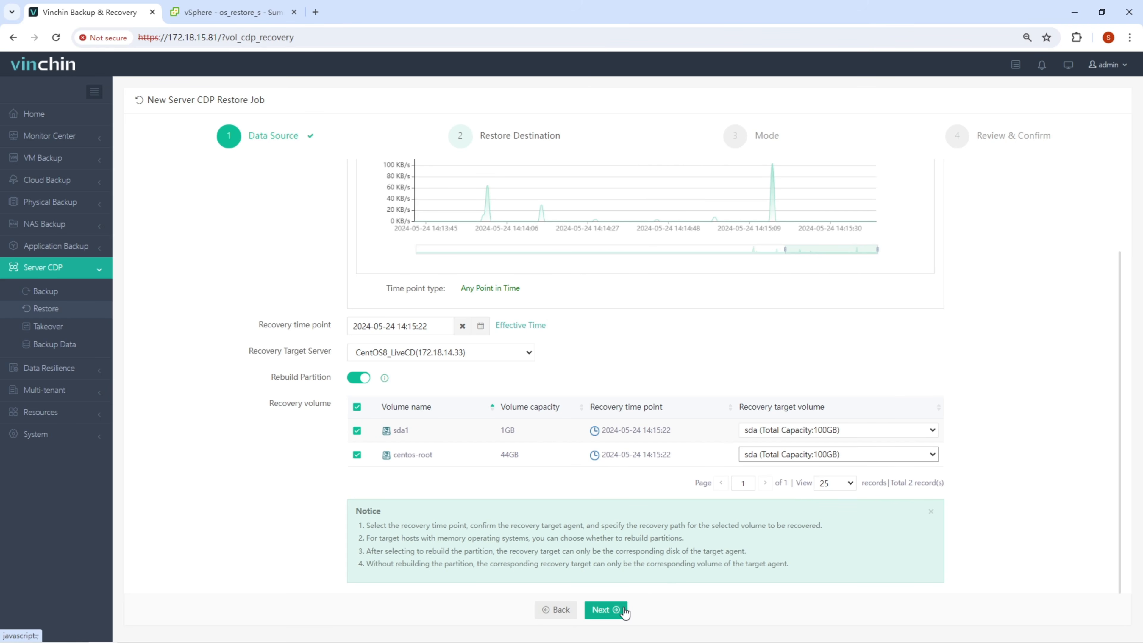
- Keep the default restore mode settings and submit the restore job as Restore Job1
{"action": "left_click", "coordinate": [612, 610]}
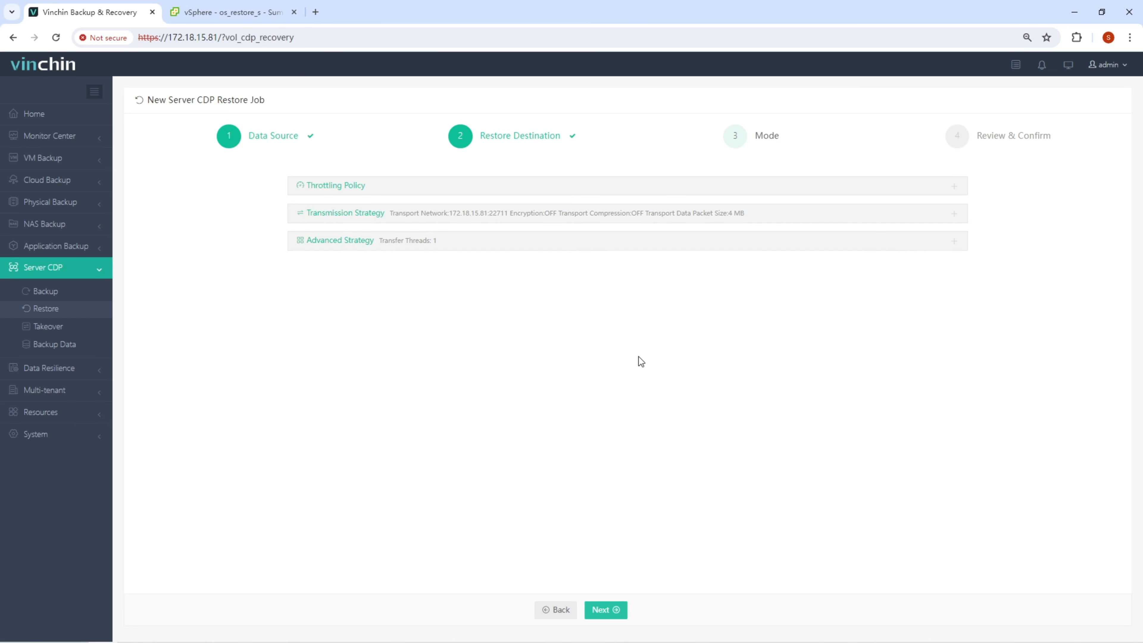
{"action": "left_click", "coordinate": [611, 611]}
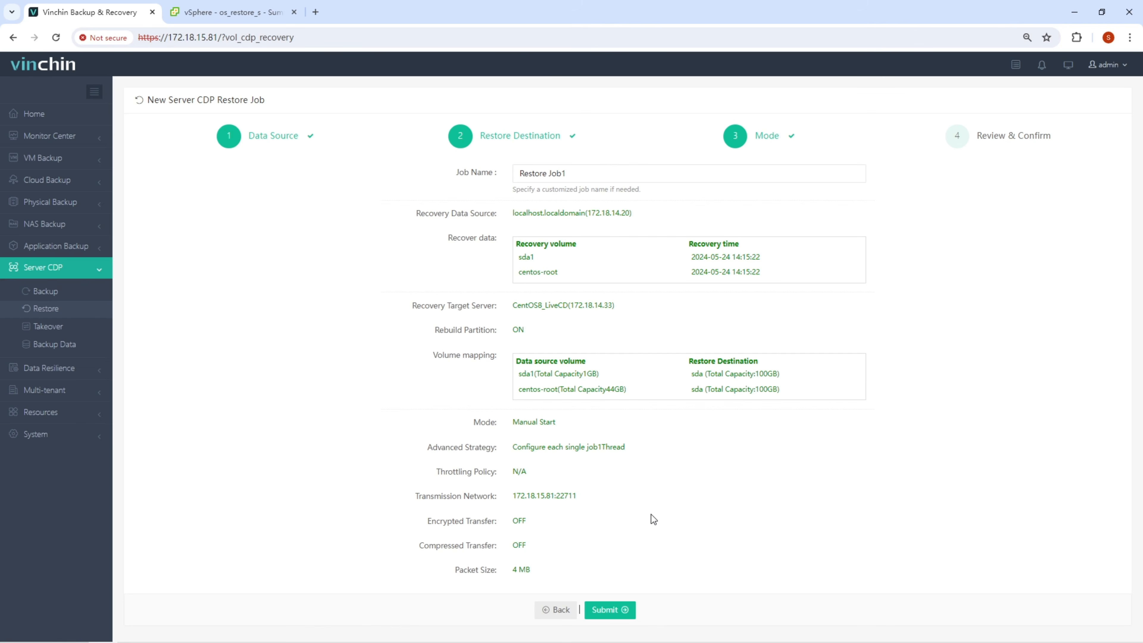
{"action": "left_click", "coordinate": [621, 609]}
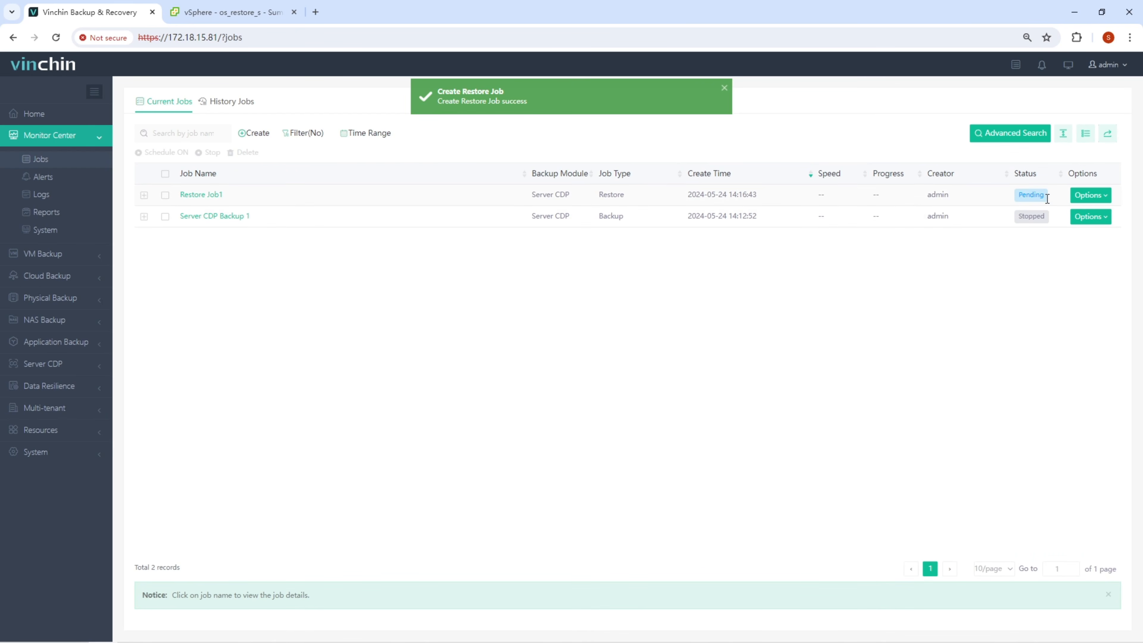
- Start Restore Job1, authorizing it with the account password, and view its job details and job flow
{"action": "left_click", "coordinate": [1089, 196]}
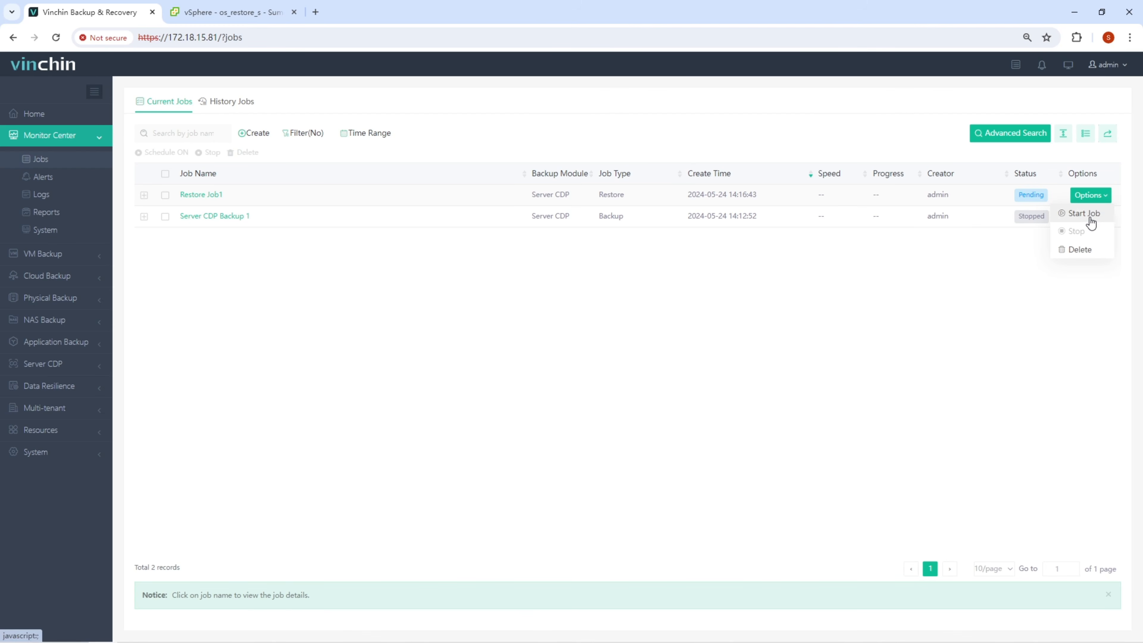
{"action": "left_click", "coordinate": [1084, 215]}
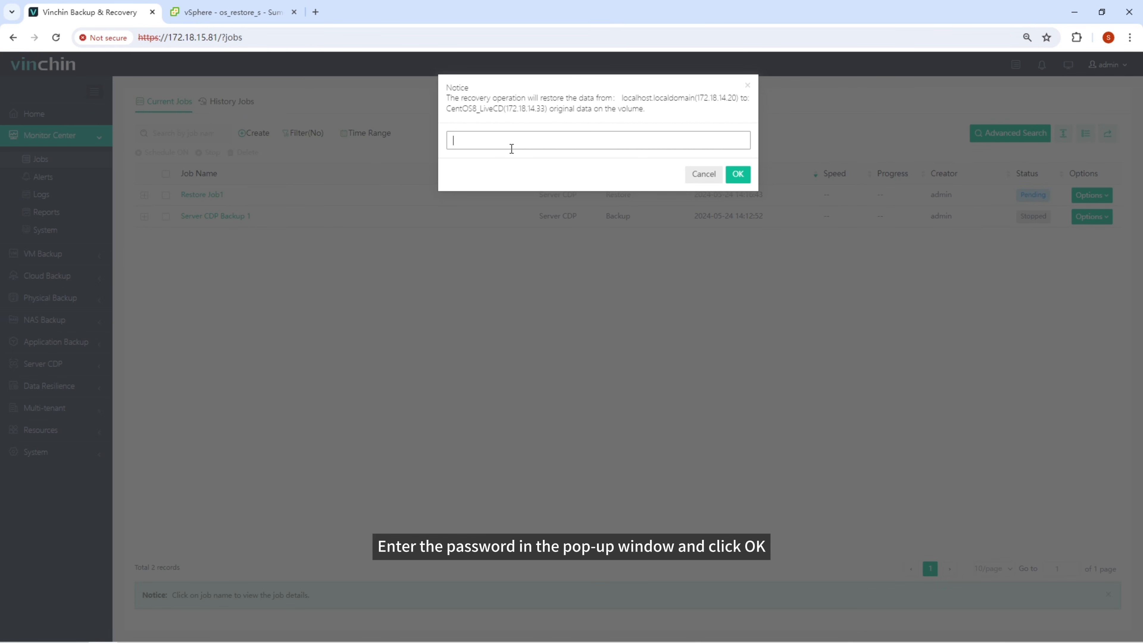
{"action": "type", "text": "•"}
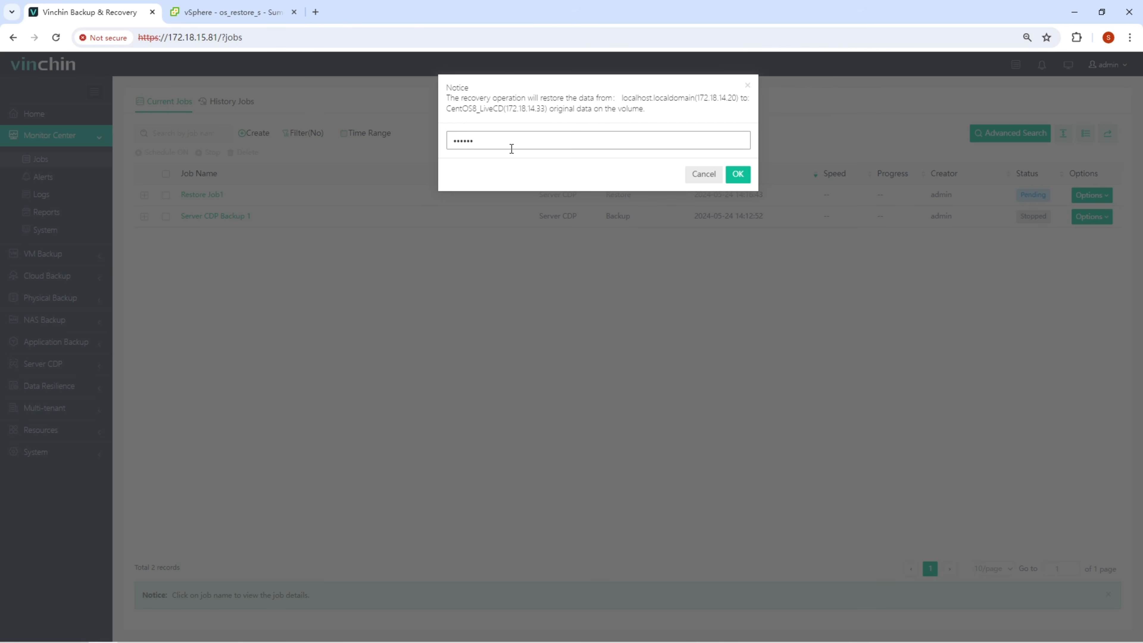
{"action": "left_click", "coordinate": [738, 175]}
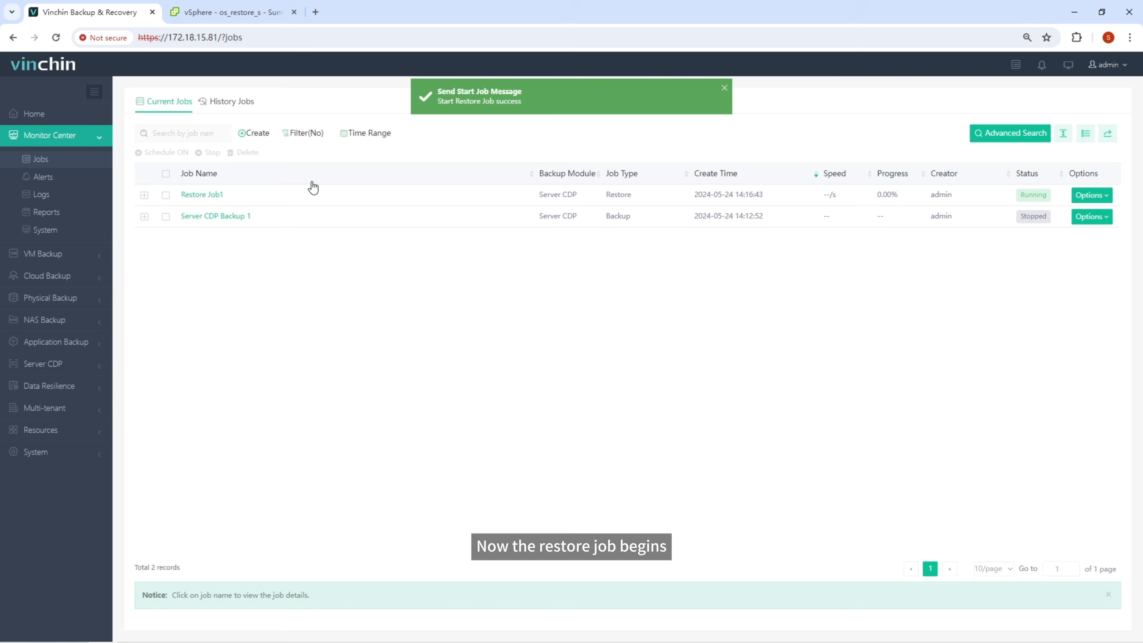
{"action": "left_click", "coordinate": [203, 194]}
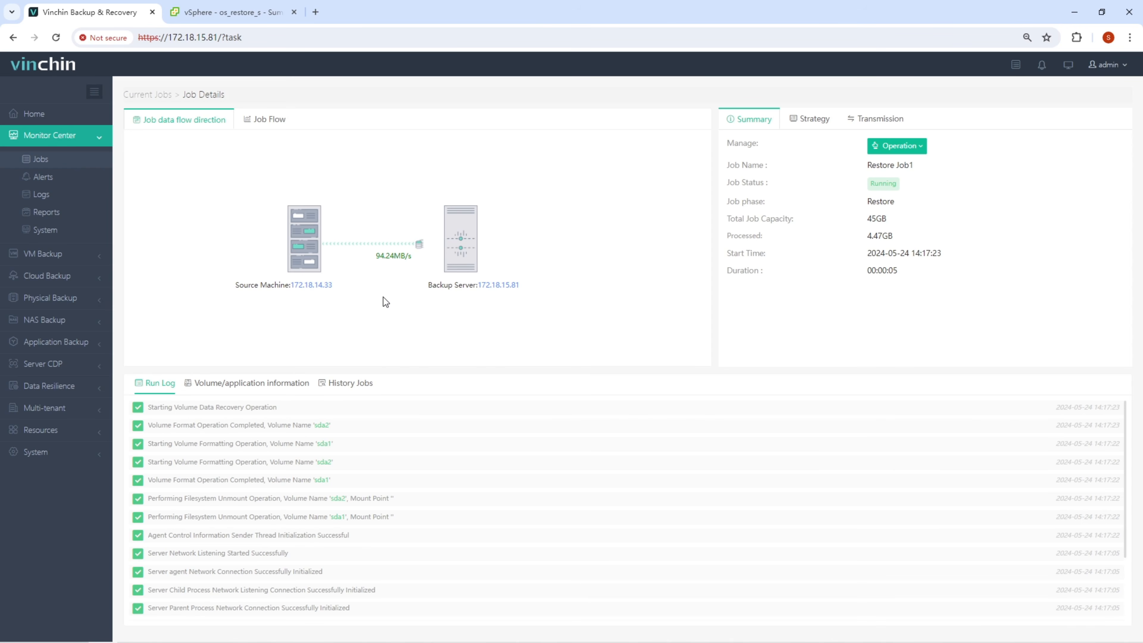
{"action": "left_click", "coordinate": [270, 119]}
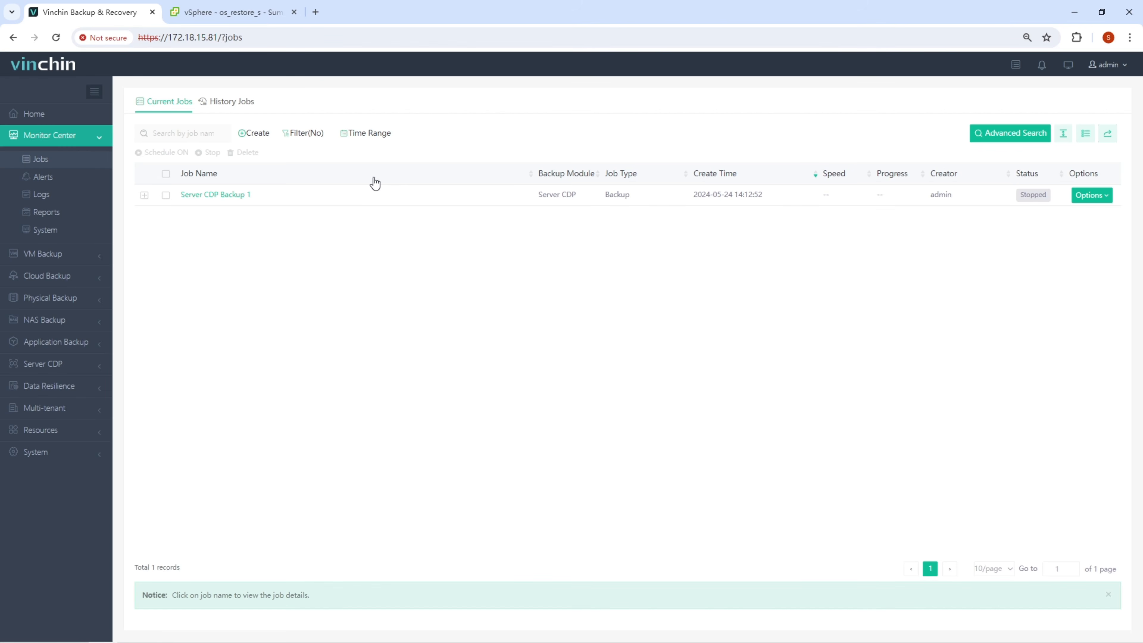
- Switch to the vSphere Client and remove CD/DVD drive 1 from the os_restore_s virtual machine's settings
{"action": "left_click", "coordinate": [228, 6]}
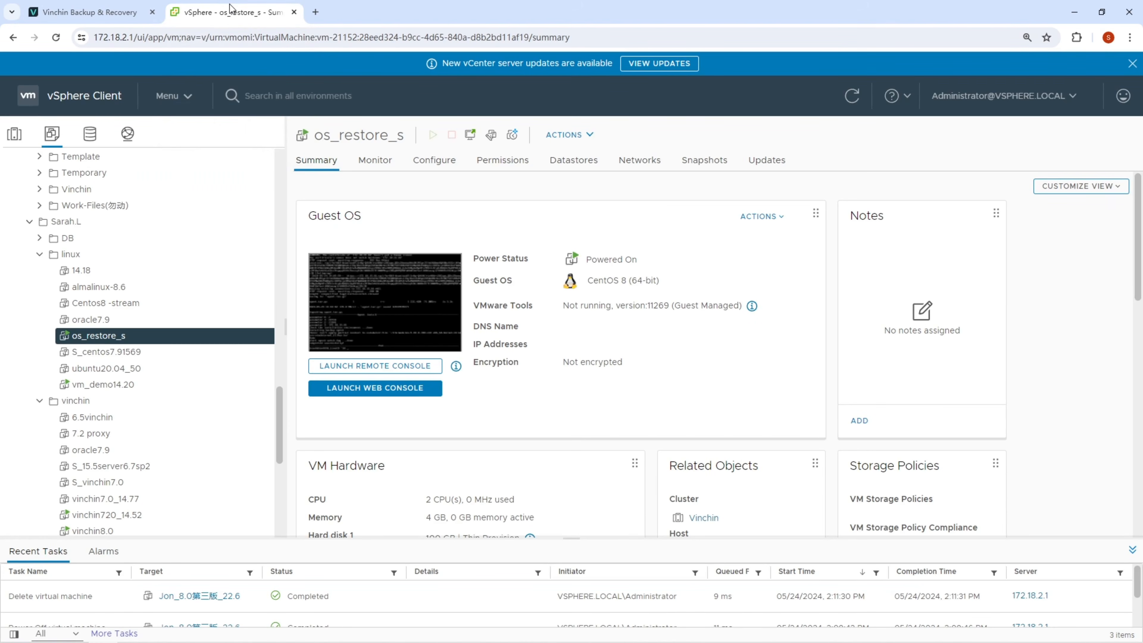
{"action": "left_click", "coordinate": [492, 136]}
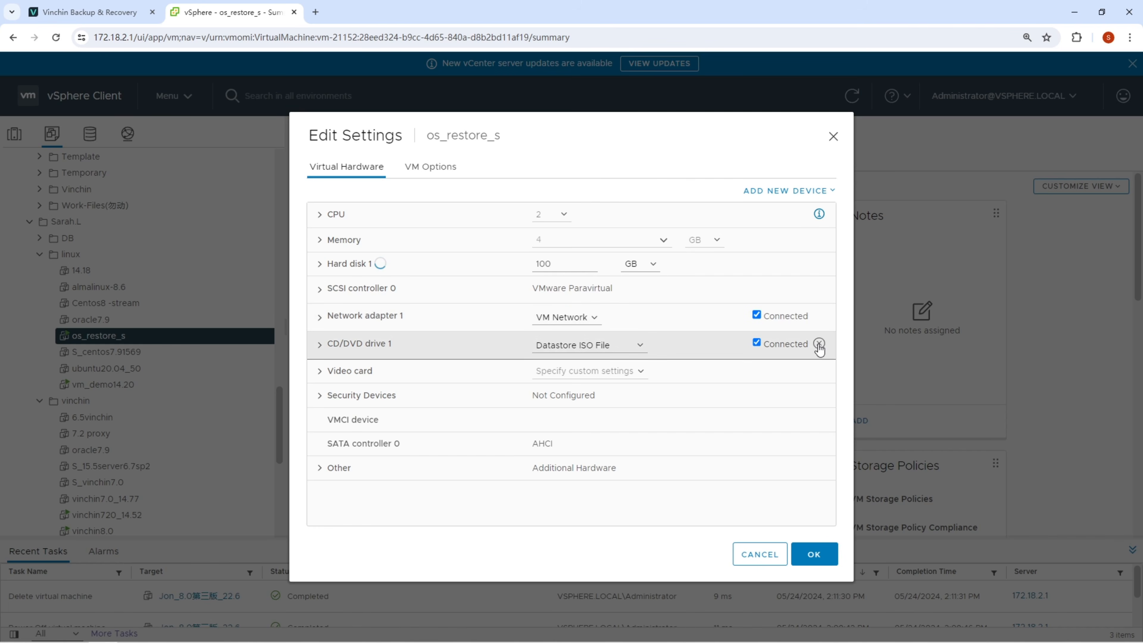
{"action": "left_click", "coordinate": [821, 344]}
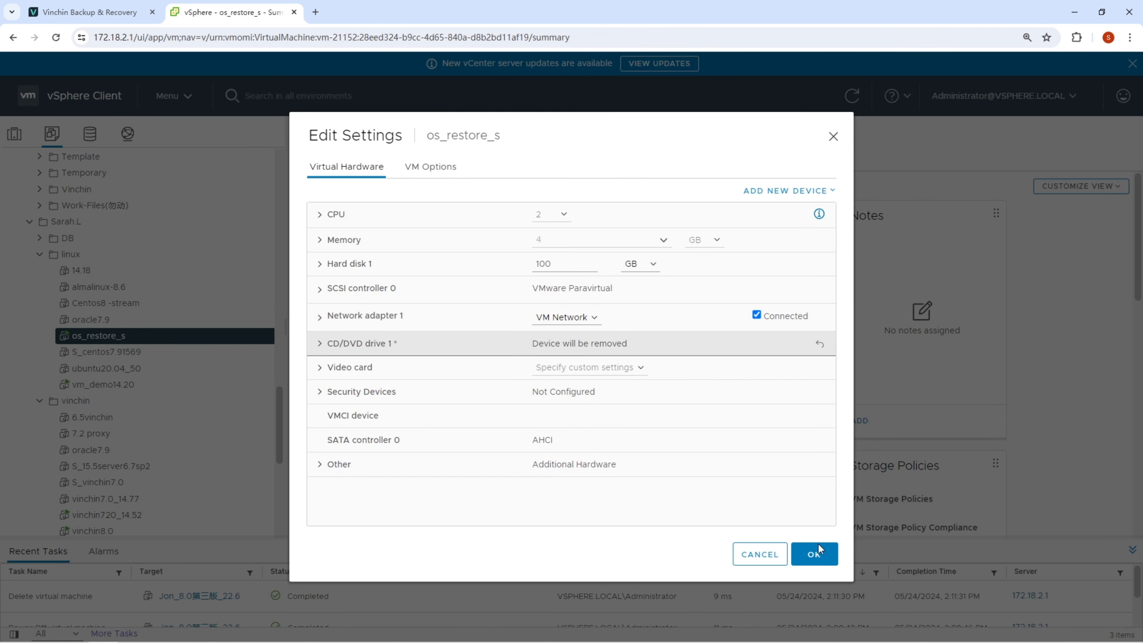
{"action": "left_click", "coordinate": [814, 553]}
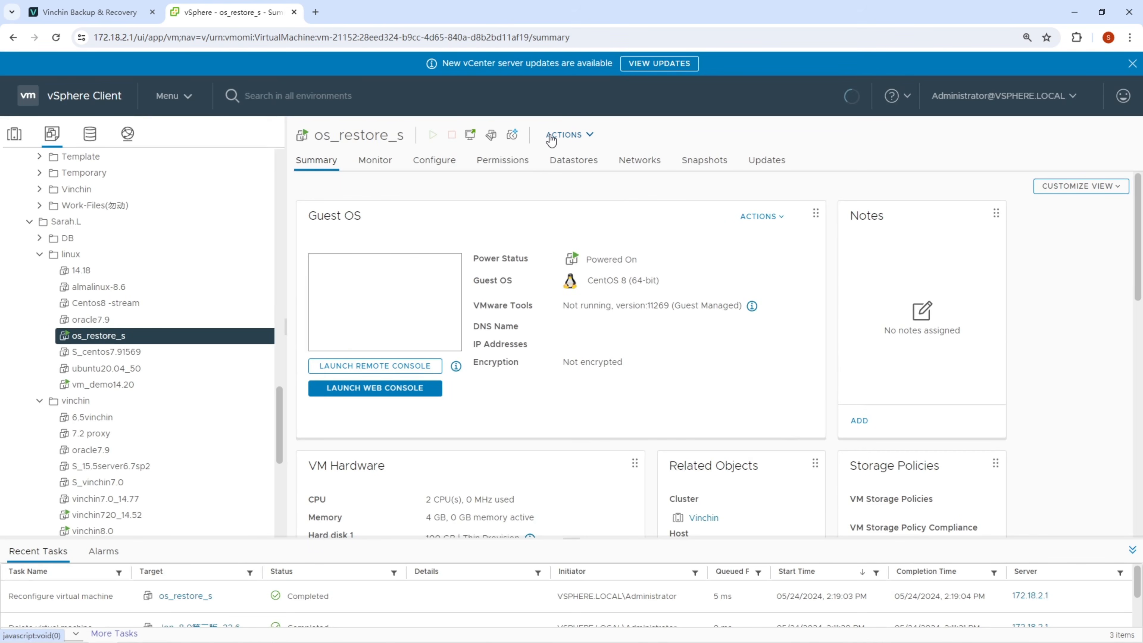
- Reset the os_restore_s virtual machine and confirm the reset
{"action": "left_click", "coordinate": [568, 135]}
{"action": "mouse_move", "coordinate": [590, 173]}
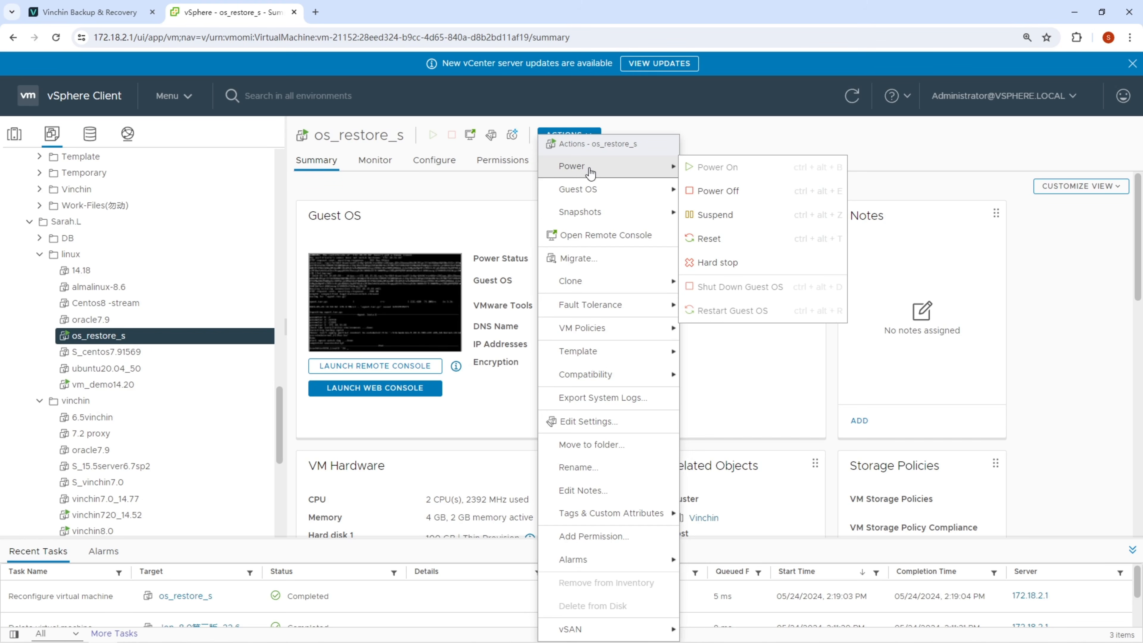
{"action": "left_click", "coordinate": [730, 238]}
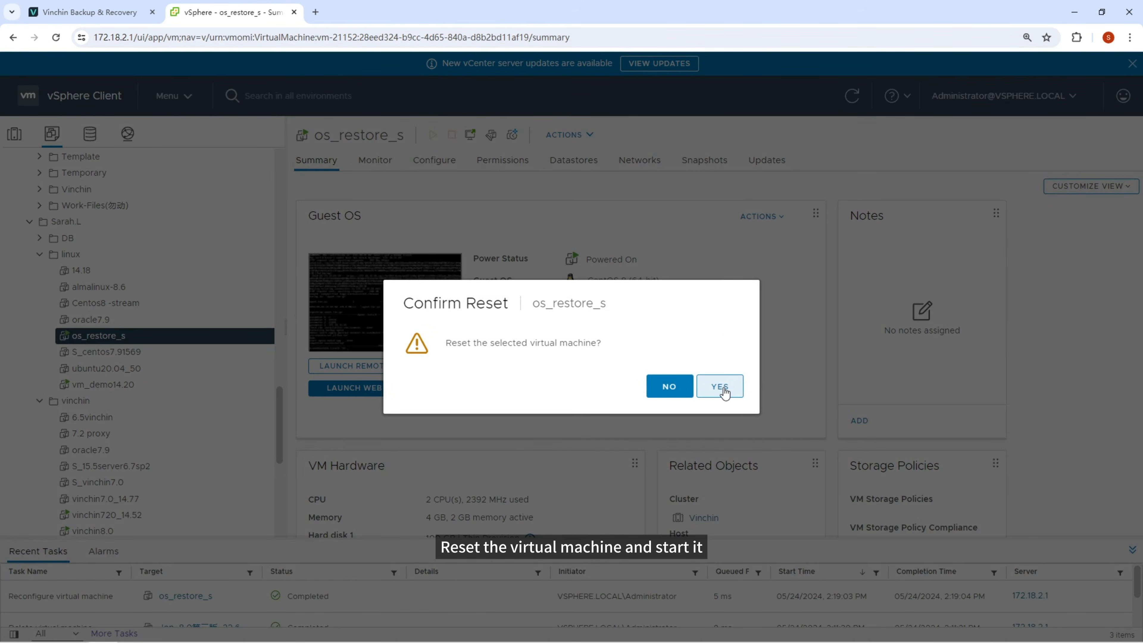
{"action": "left_click", "coordinate": [721, 388]}
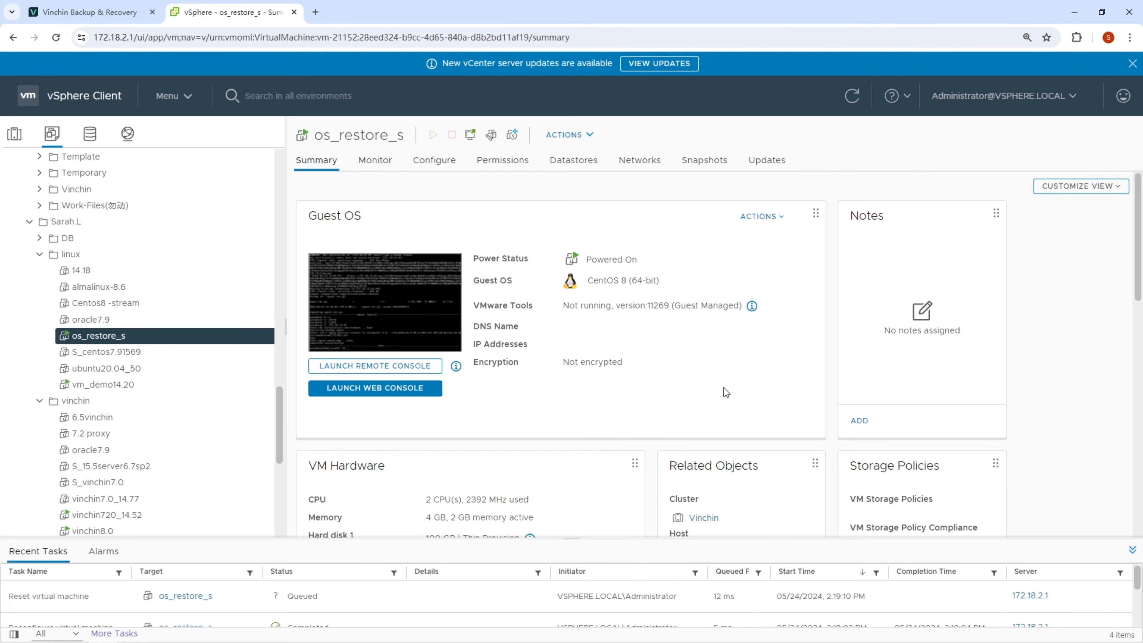
- Log in to the os_restore_s web console as root with the account password and run ip a
{"action": "left_click", "coordinate": [410, 392]}
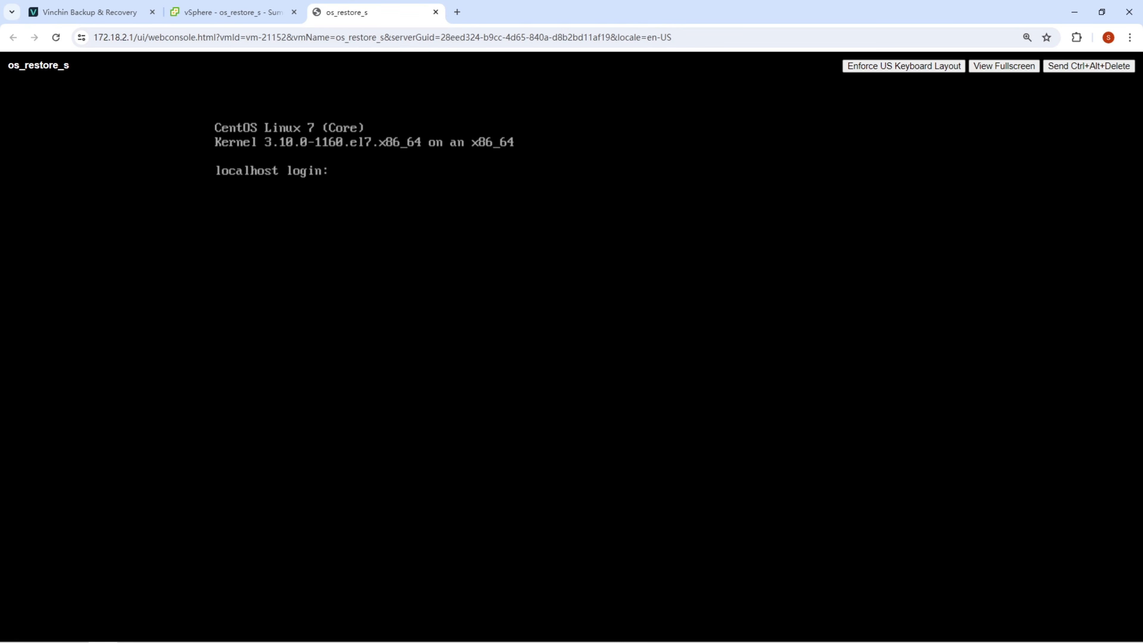
{"action": "type", "text": "root"}
{"action": "key", "text": "Return"}
{"action": "key", "text": "Return"}
{"action": "type", "text": "ip a"}
{"action": "key", "text": "Return"}
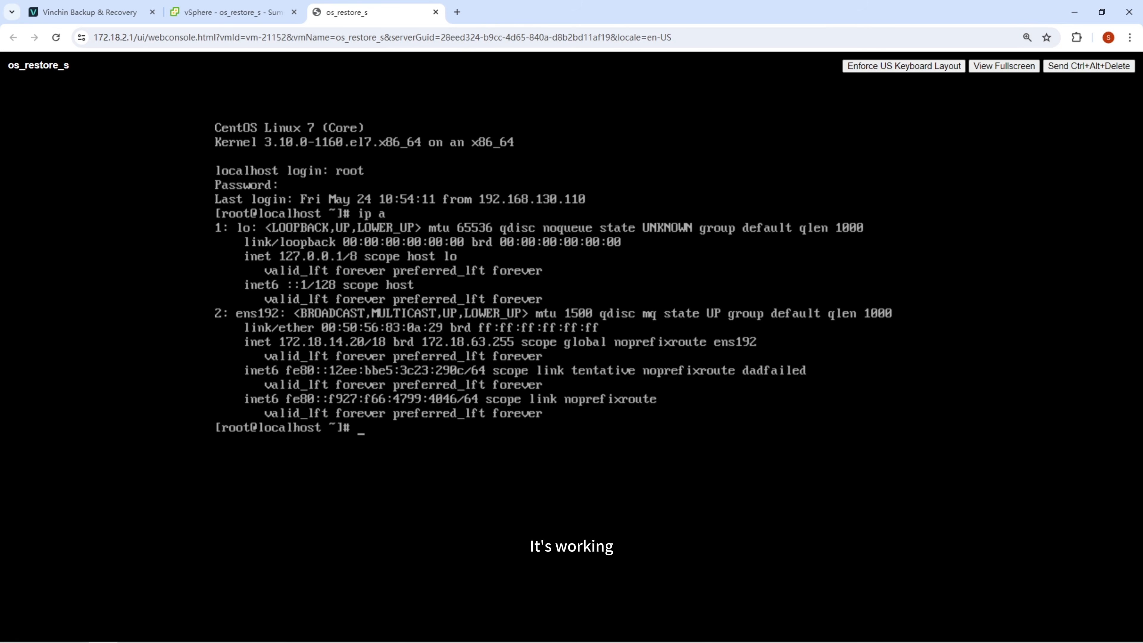